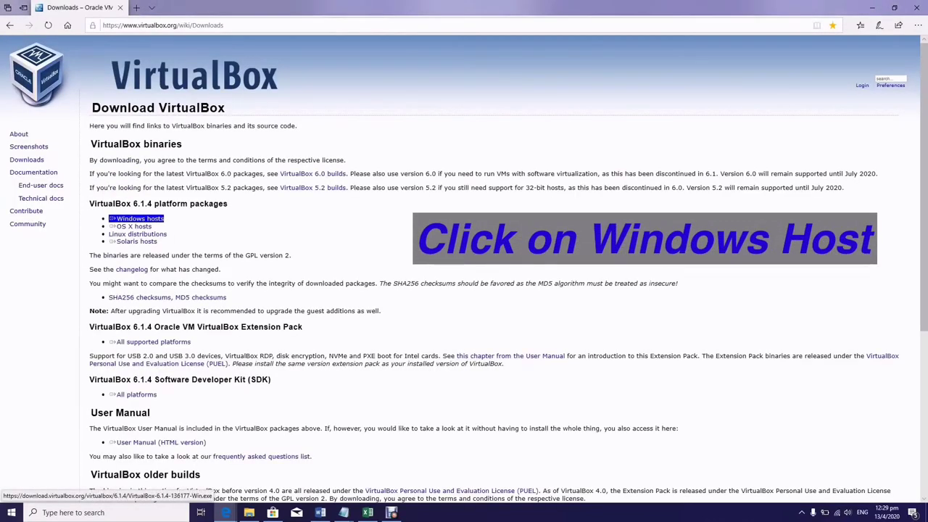
Download and save the VirtualBox 6.1.4 Windows hosts installer, show it in its download folder and minimize the browser
key("Return")
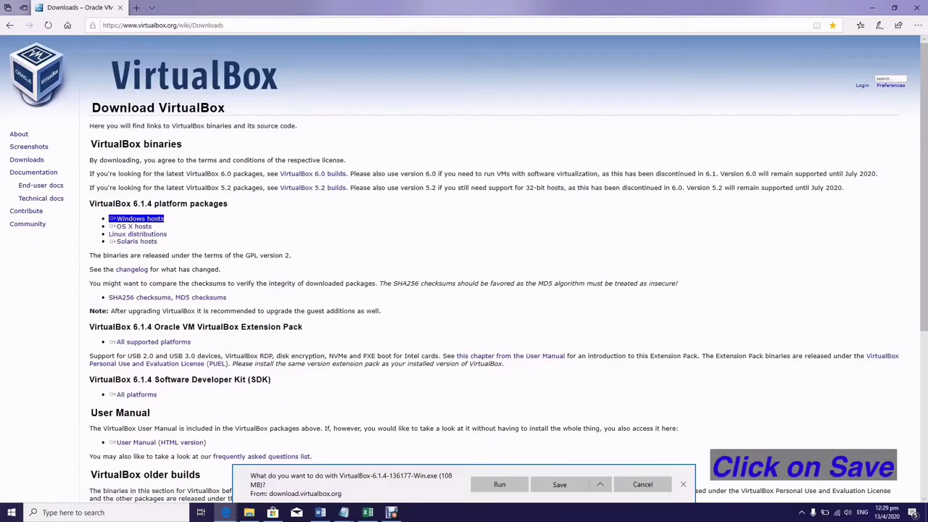
key("Tab")
key("Return")
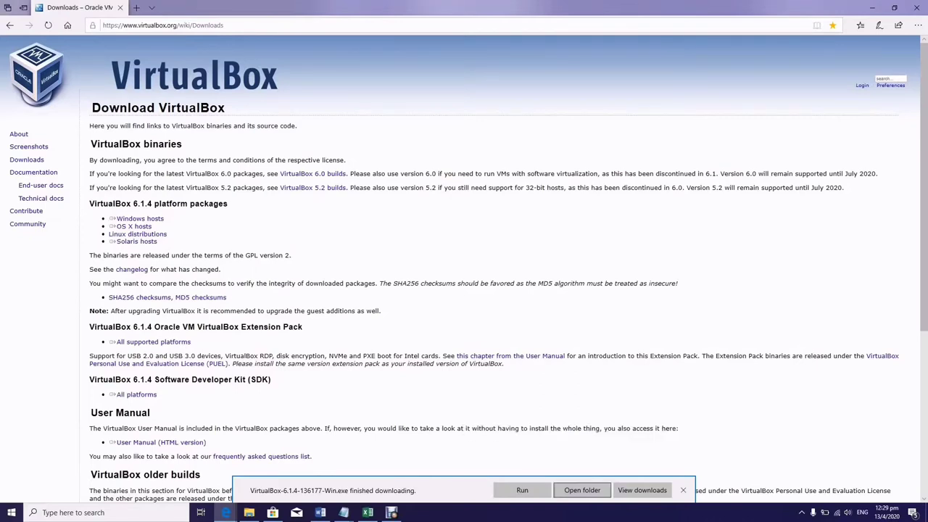
key("Tab")
key("Return")
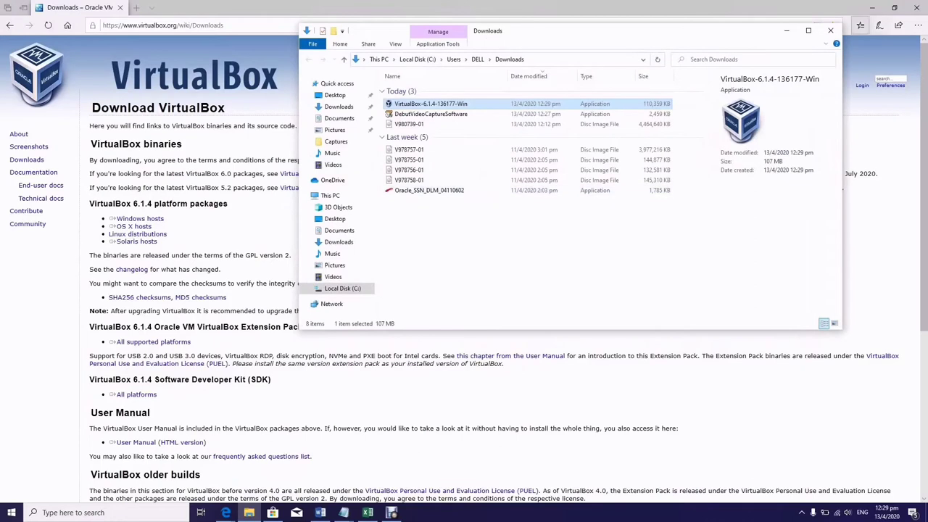
left_click(872, 7)
left_click(872, 8)
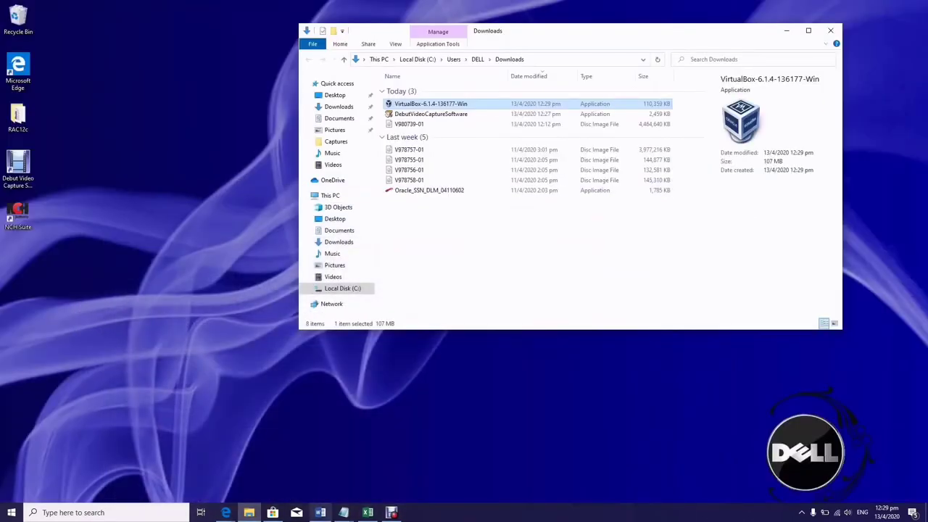
Switch to the untitled Notepad note and highlight the installer file name VirtualBox-6.1.4-136177-Win
mouse_move(344, 512)
left_click(397, 468)
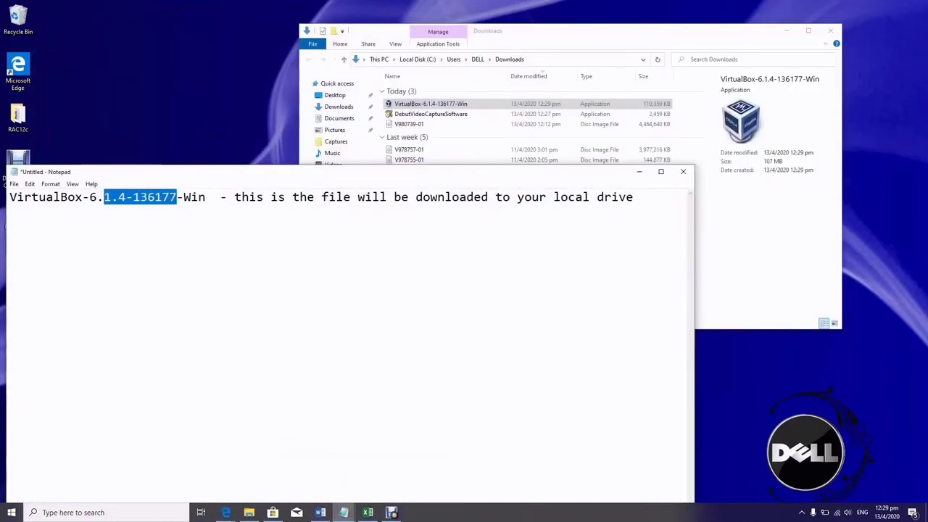
left_click(98, 196)
left_click_drag(213, 196, 10, 197)
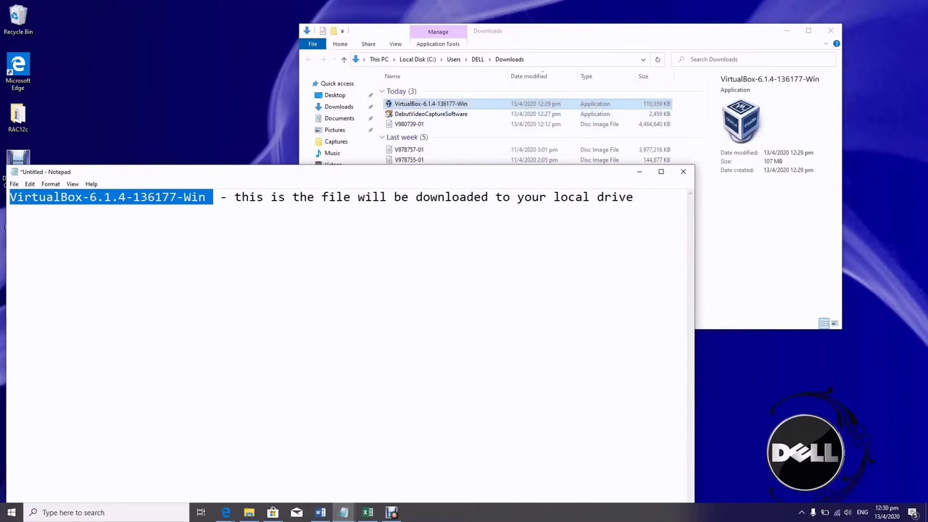
Run the VirtualBox-6.1.4-136177-Win installer and accept the default features, location, shortcuts and file associations
left_click(431, 103)
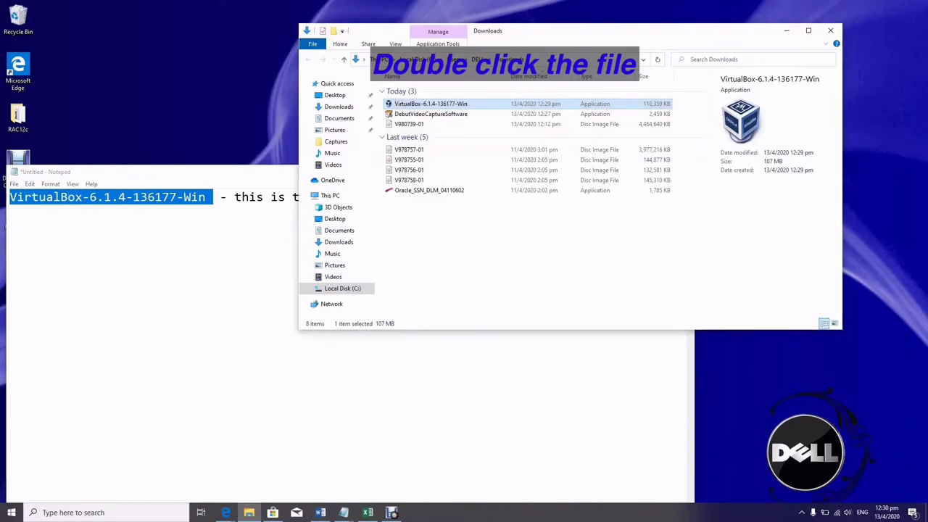
double_click(431, 104)
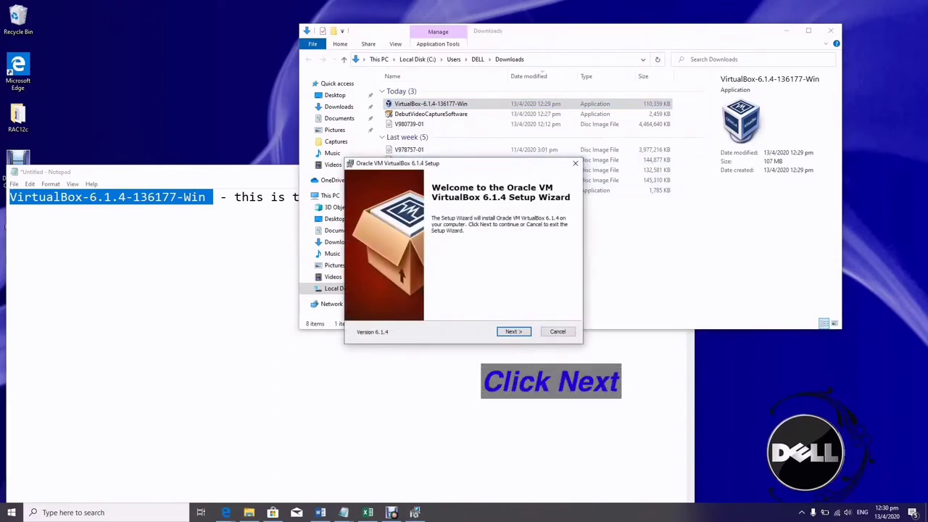
left_click(514, 332)
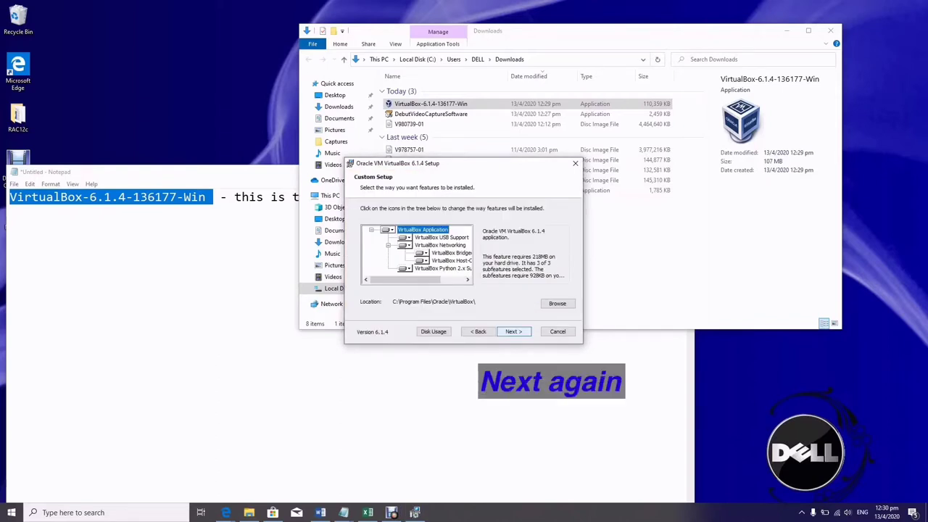
key("Return")
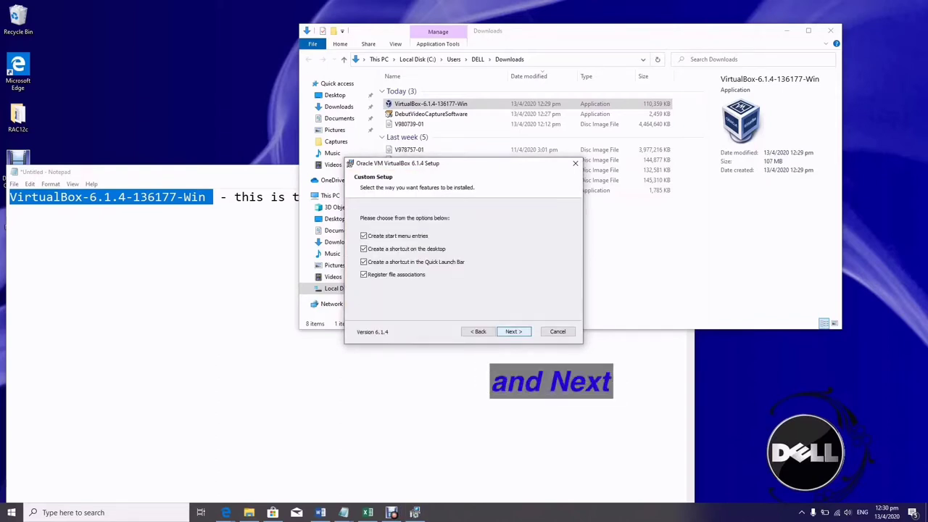
key("Return")
key("Return")
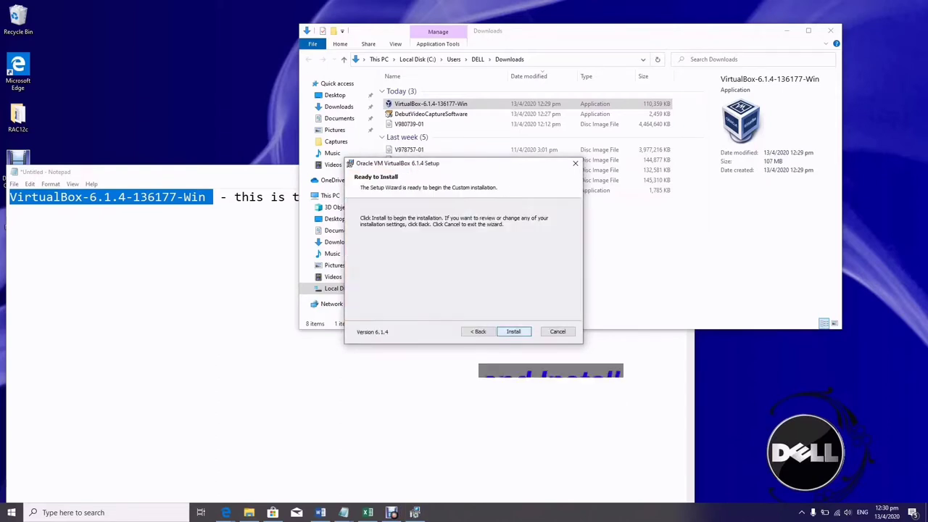
Install VirtualBox 6.1.4, finish the wizard with the start-after-installation option on, and maximize the VirtualBox Manager window
key("Return")
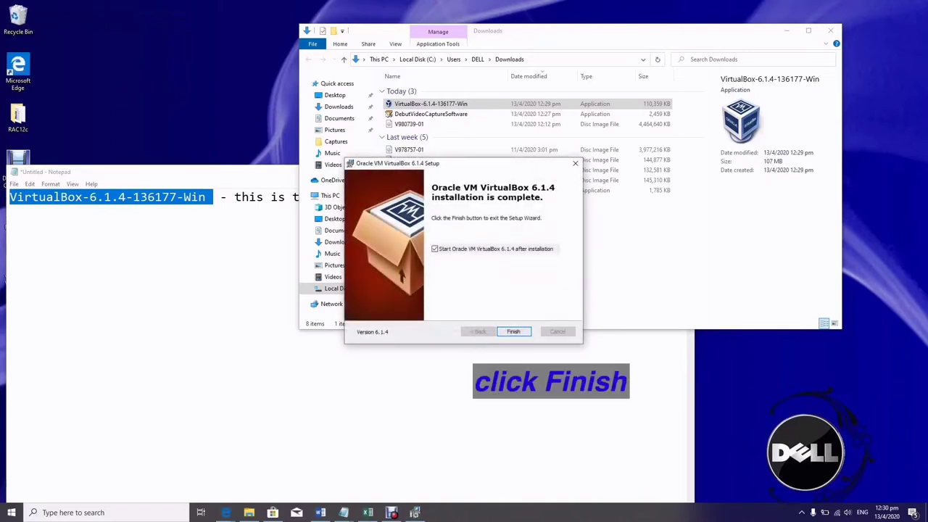
key("Return")
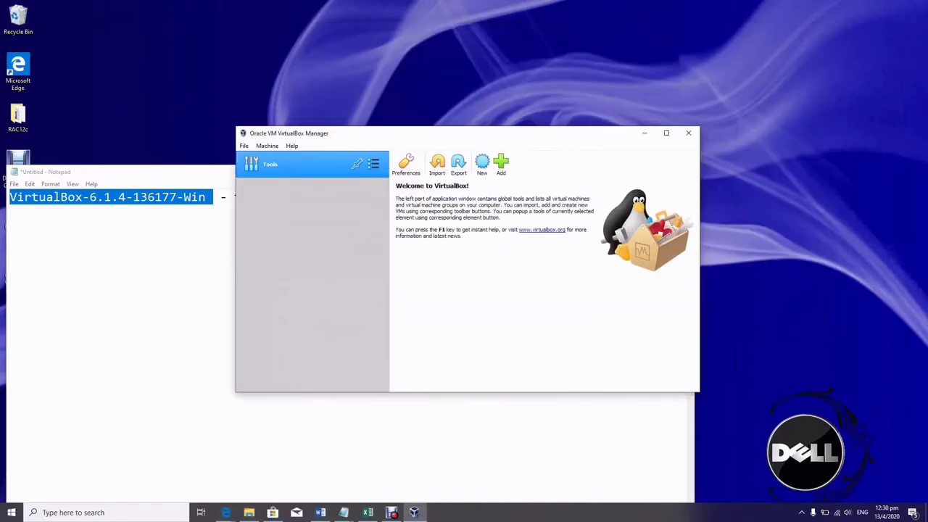
left_click(666, 133)
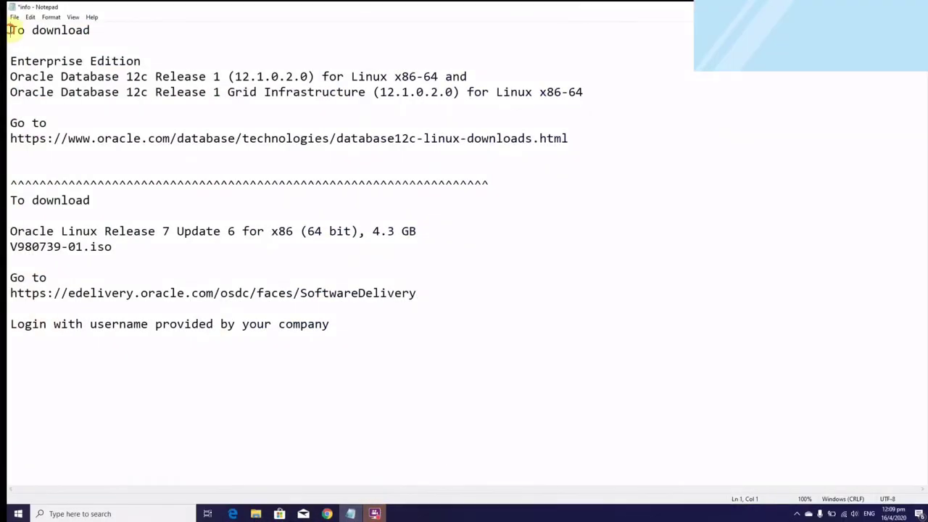
Review the info note's entries for downloading Oracle Database 12c Release 1 and Grid Infrastructure (12.1.0.2.0) for Linux x86-64
left_click_drag(12, 31, 104, 31)
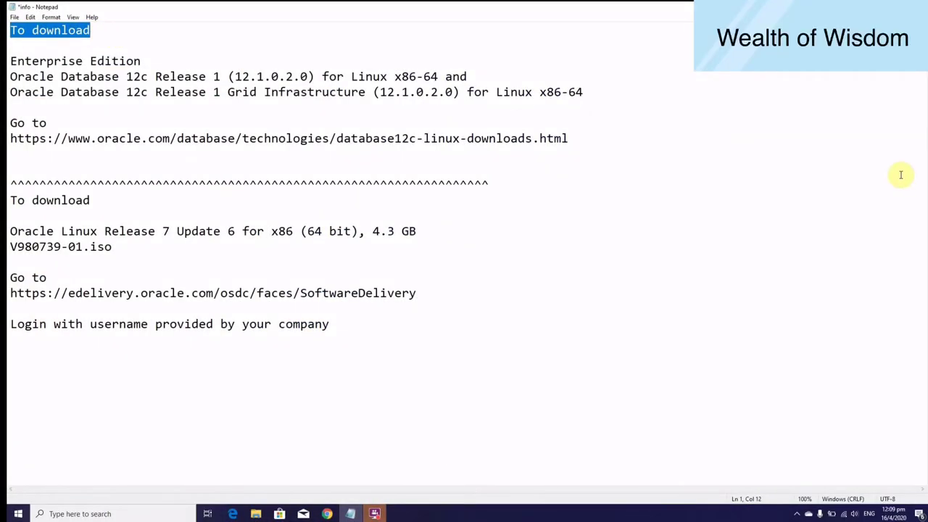
left_click_drag(9, 61, 169, 67)
left_click_drag(10, 76, 493, 78)
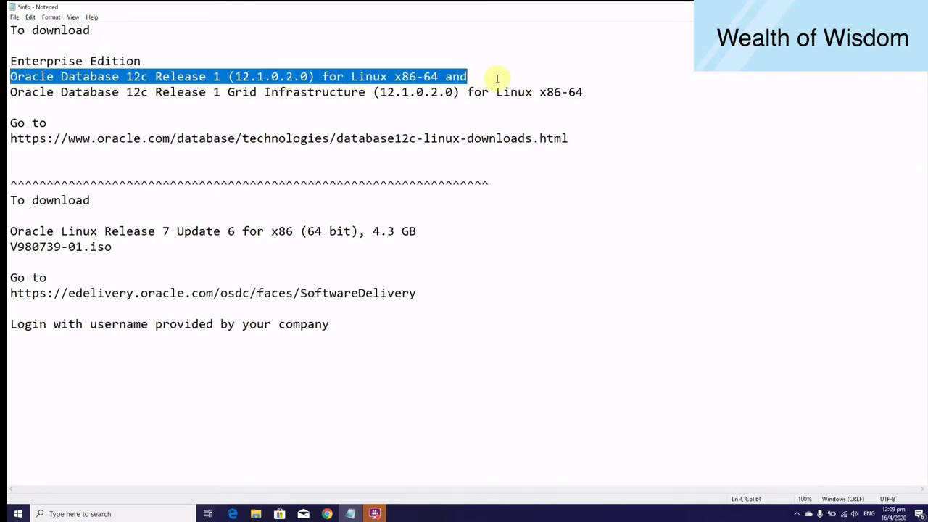
left_click(10, 92)
left_click_drag(108, 94, 609, 103)
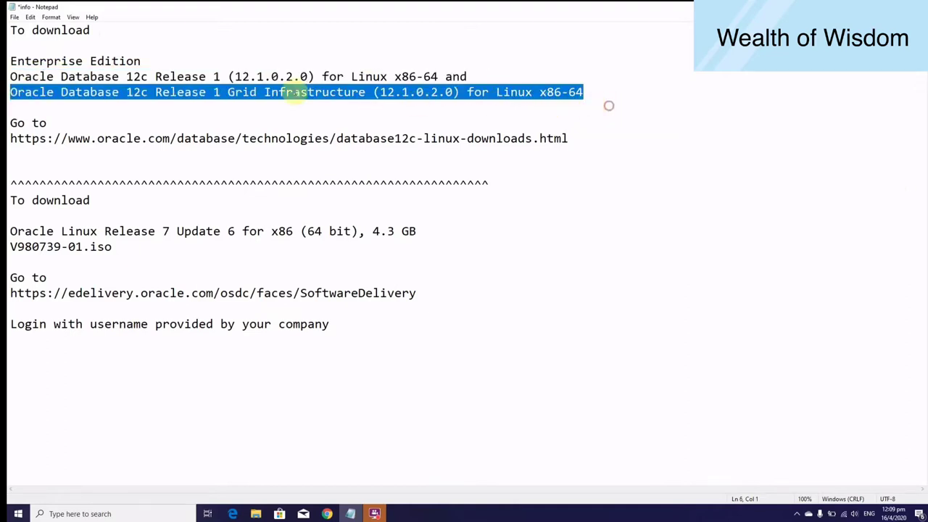
left_click_drag(10, 123, 68, 123)
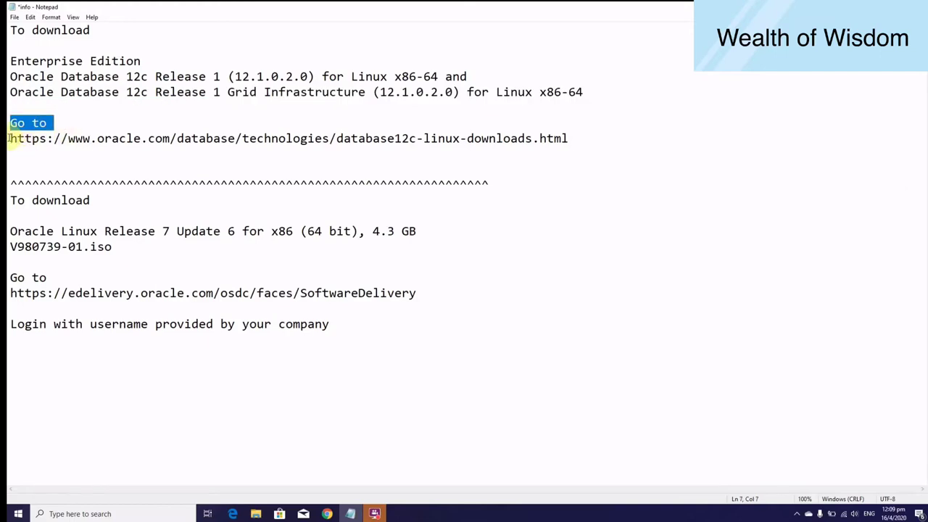
Copy the database12c-linux-downloads.html address from the note and open it in Chrome
left_click_drag(10, 138, 589, 140)
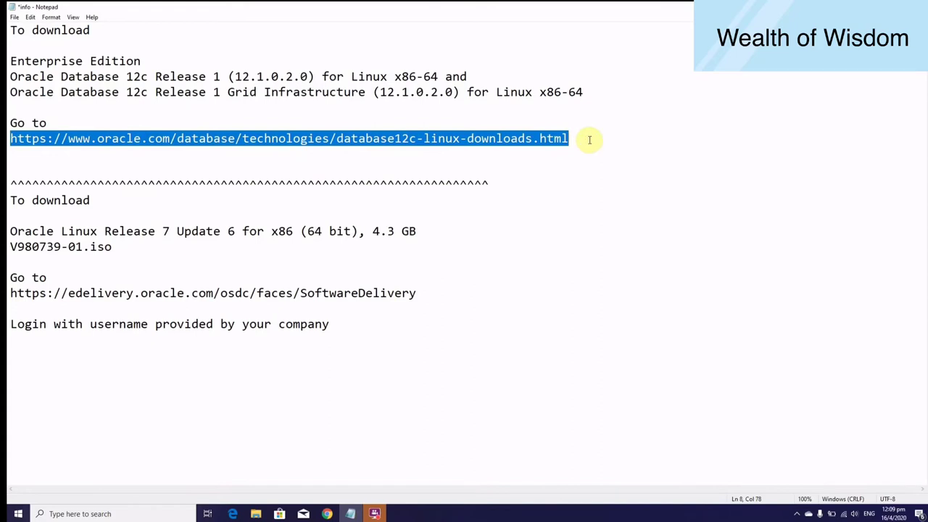
right_click(515, 139)
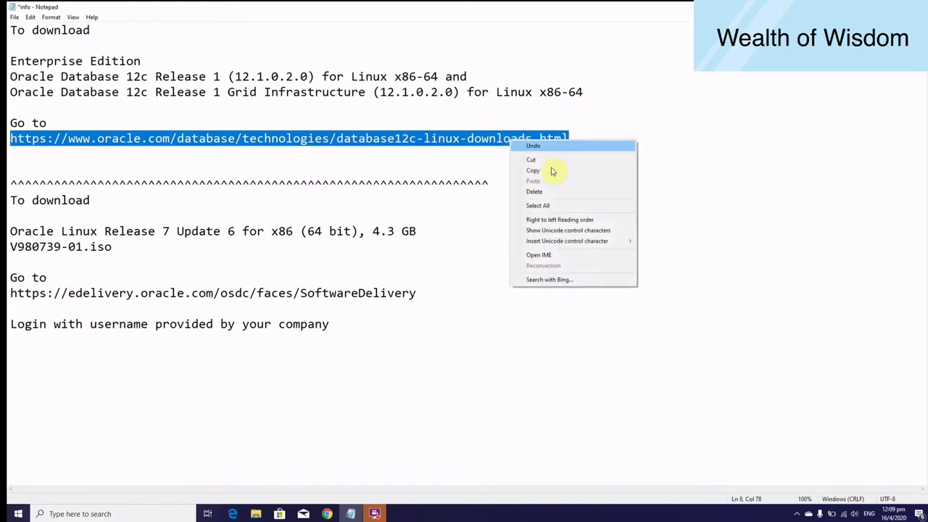
left_click(554, 169)
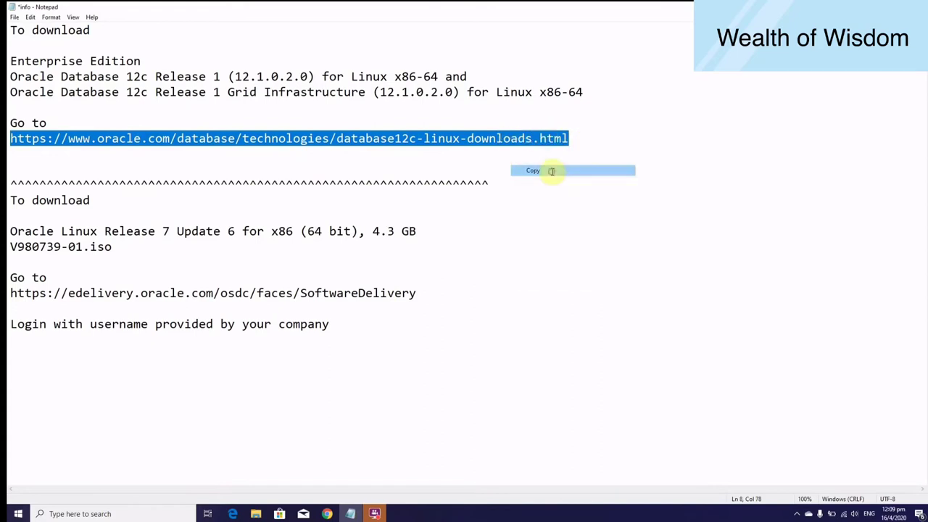
left_click(328, 515)
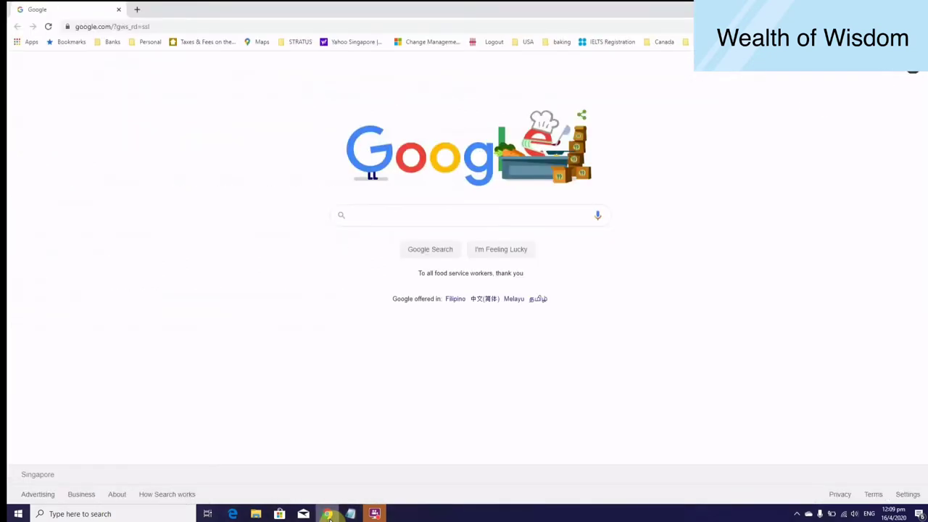
left_click(301, 27)
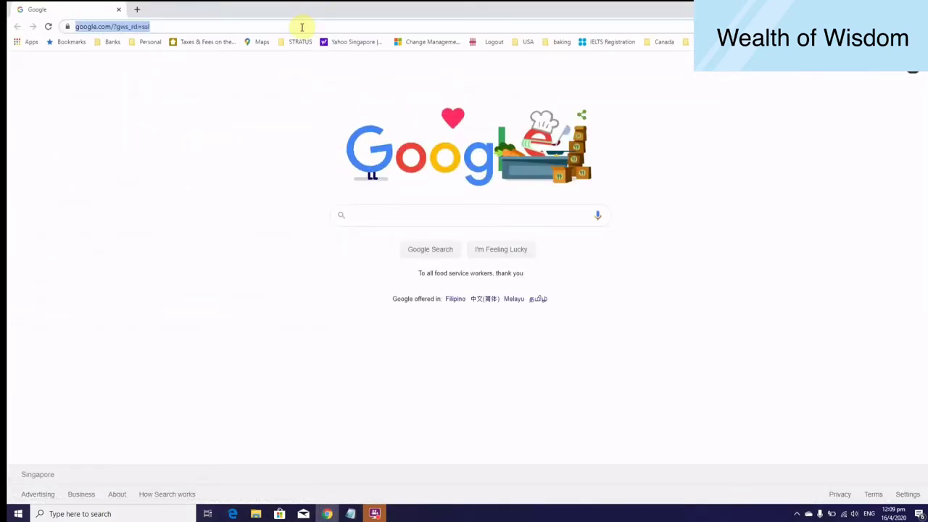
key("ctrl+v")
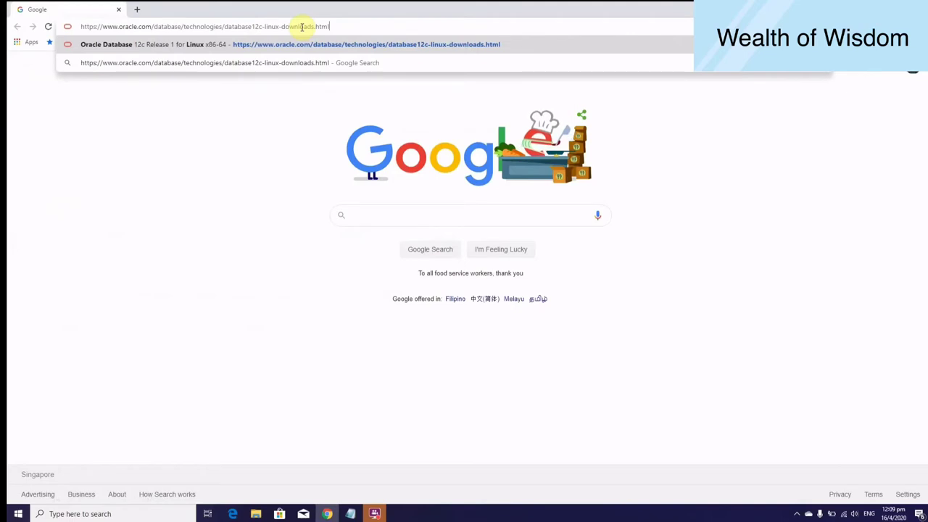
key("Return")
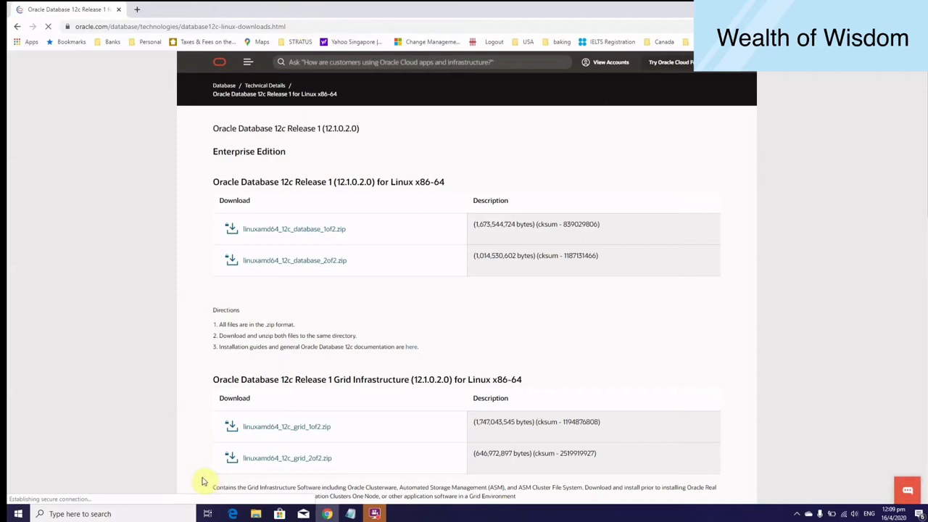
Place the note over the download page and compare its Oracle Database 12c Release 1 entry with the page's database zip files
left_click(351, 514)
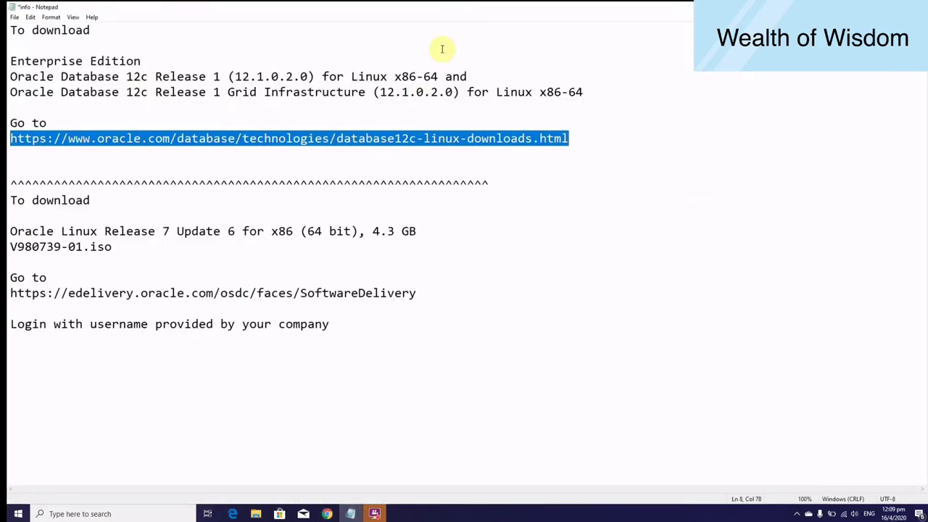
left_click_drag(457, 16, 481, 317)
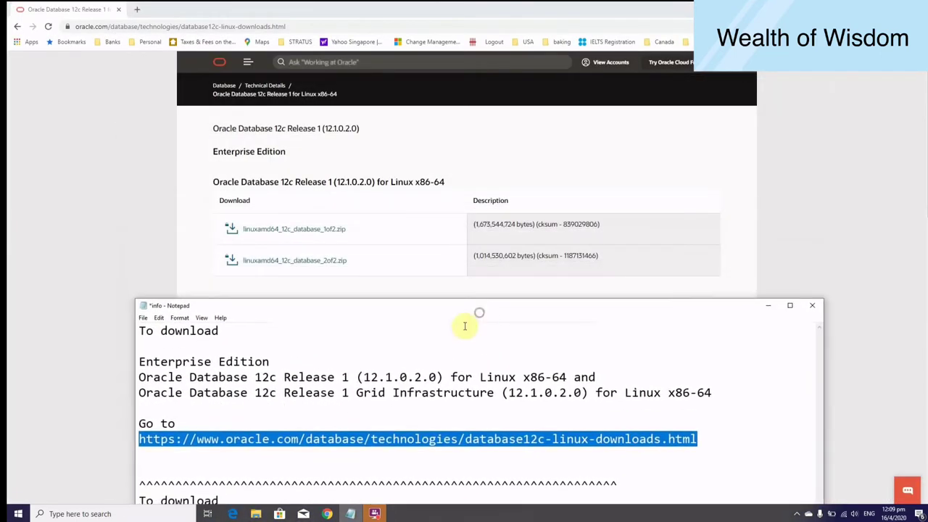
left_click_drag(138, 378, 567, 378)
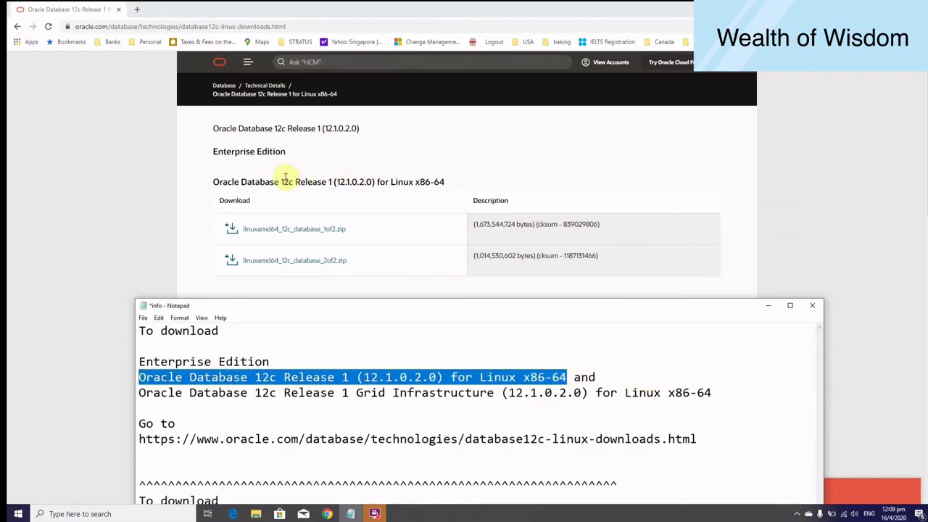
left_click(213, 182)
left_click_drag(226, 183, 483, 186)
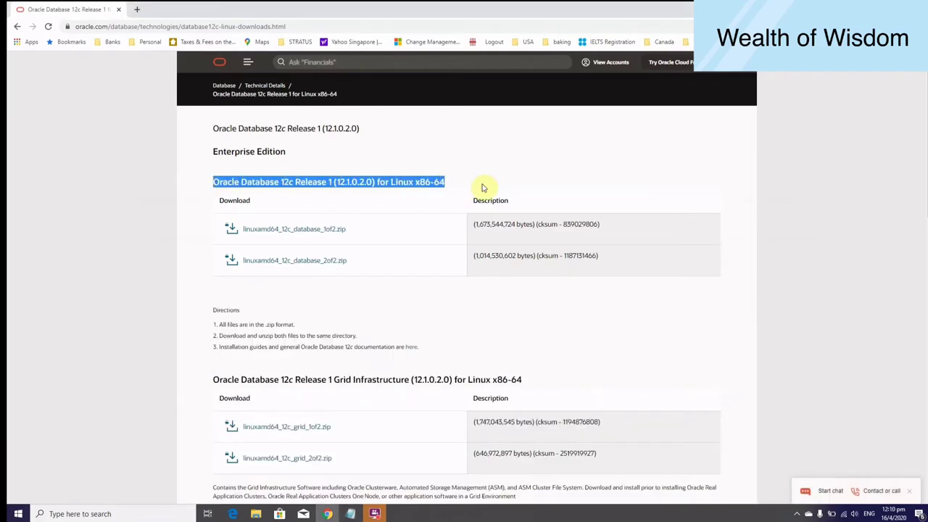
left_click_drag(205, 232, 638, 300)
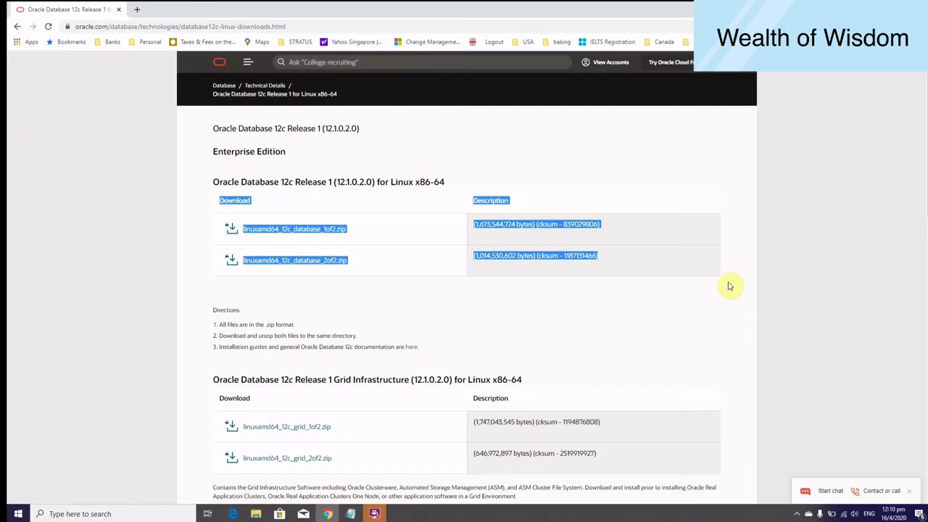
Read the Directions section below the database downloads on the Oracle page
left_click(419, 338)
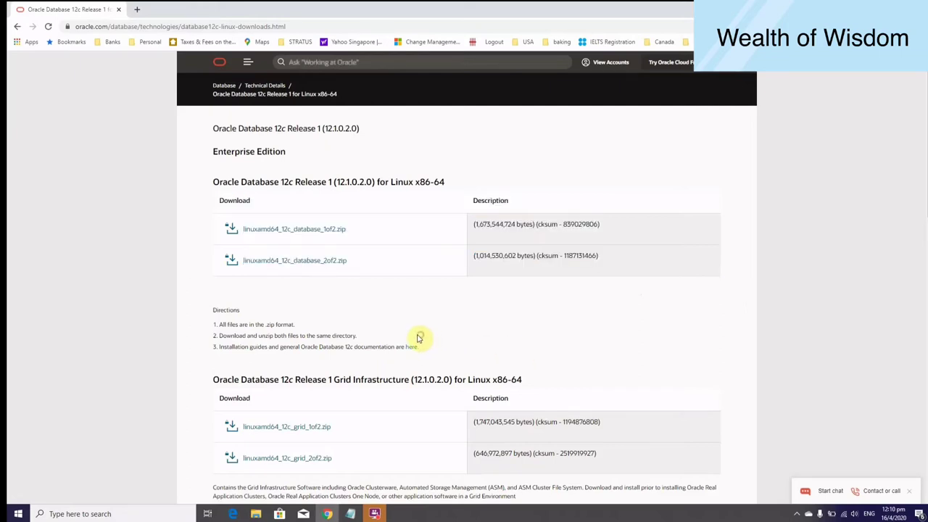
scroll(417, 336, "down", 3)
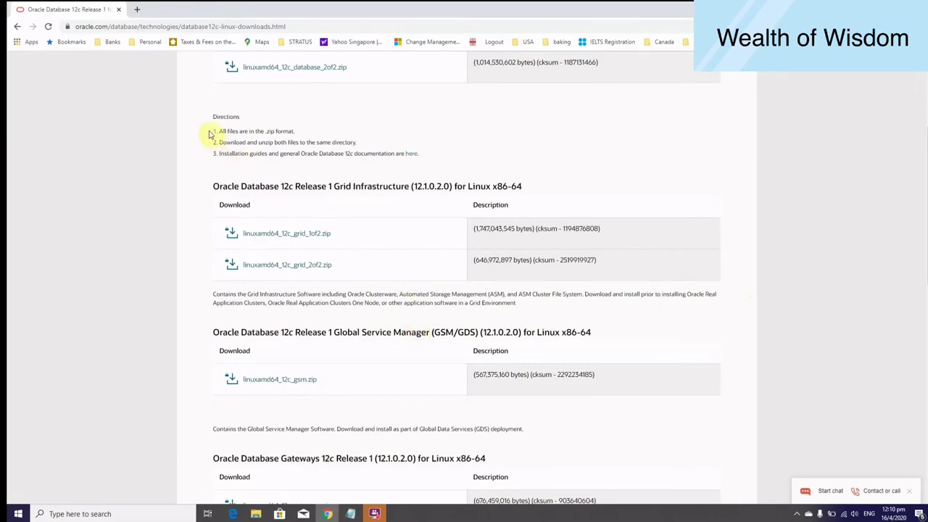
left_click_drag(207, 116, 459, 160)
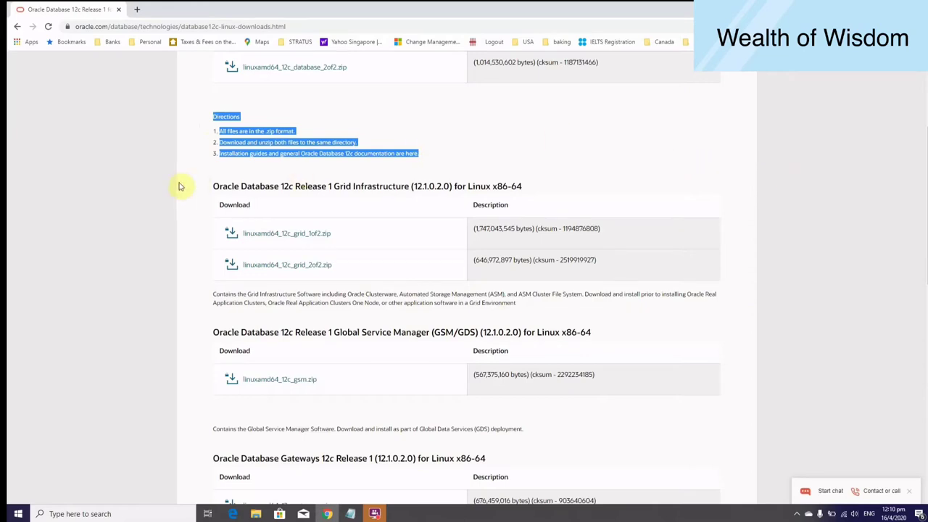
Compare the note's Grid Infrastructure (12.1.0.2.0) entry with the Oracle page's grid zip files and read the description below them
left_click(353, 512)
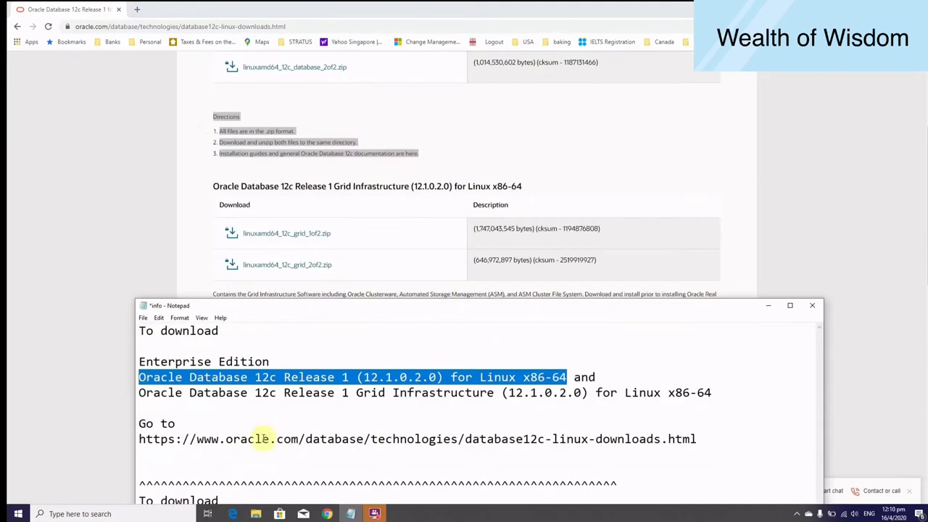
left_click_drag(138, 392, 717, 392)
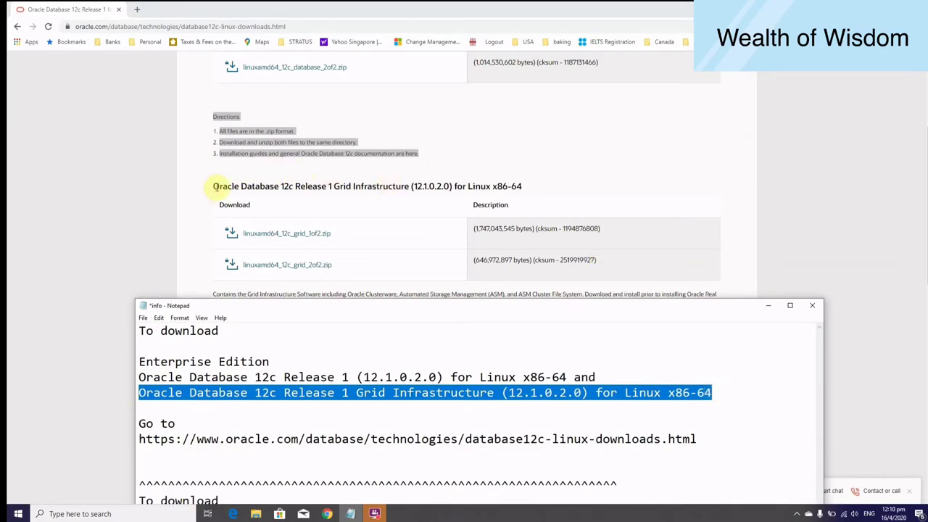
left_click_drag(216, 186, 554, 189)
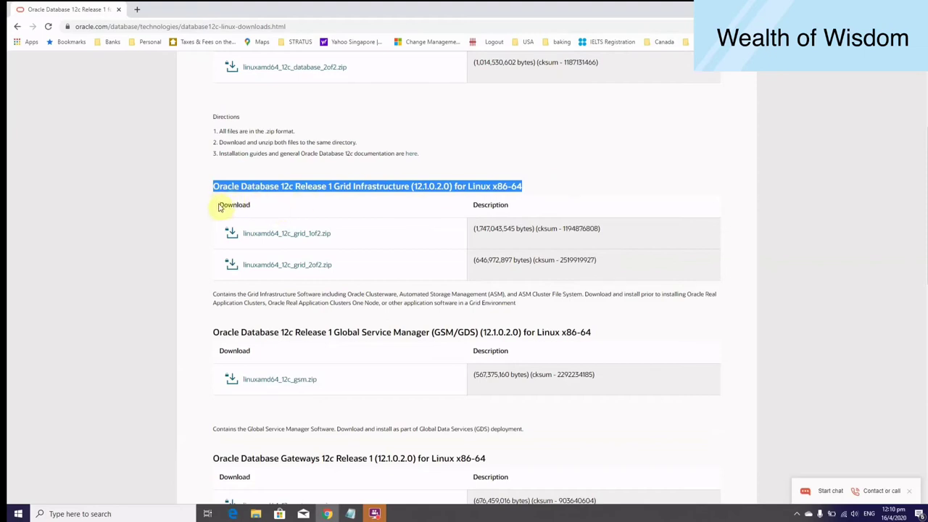
left_click_drag(219, 207, 647, 270)
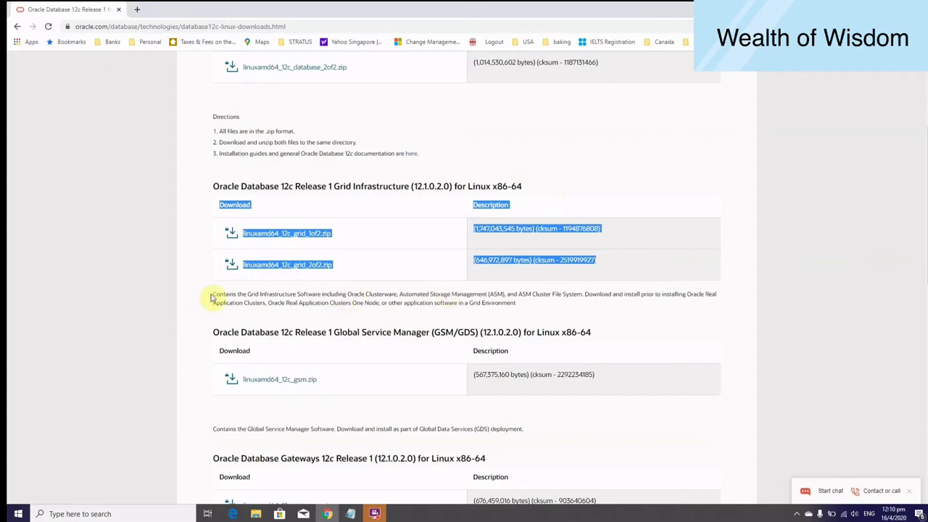
left_click_drag(215, 294, 572, 303)
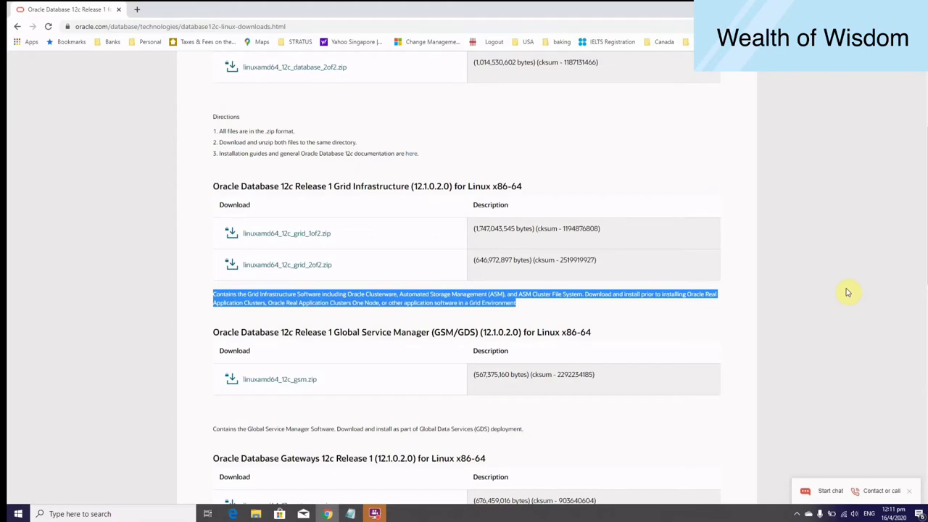
scroll(815, 314, "up", 2)
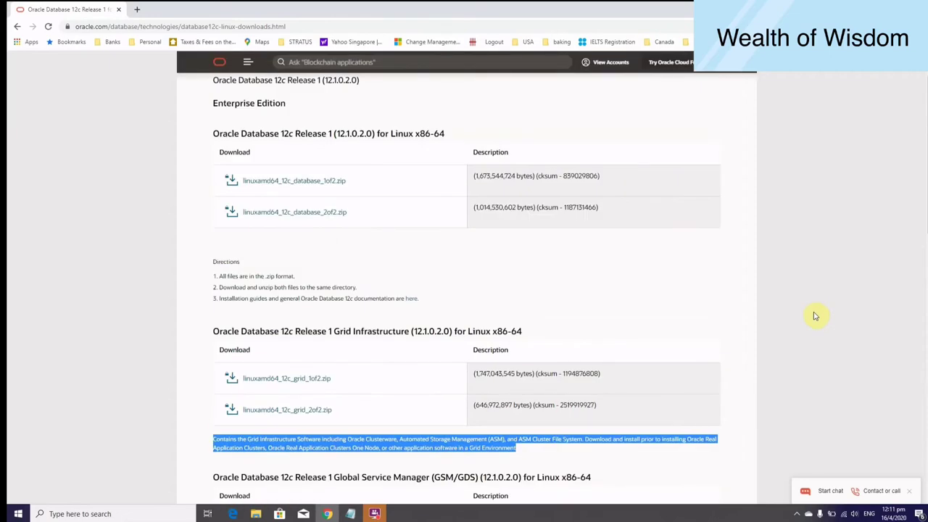
left_click(815, 316)
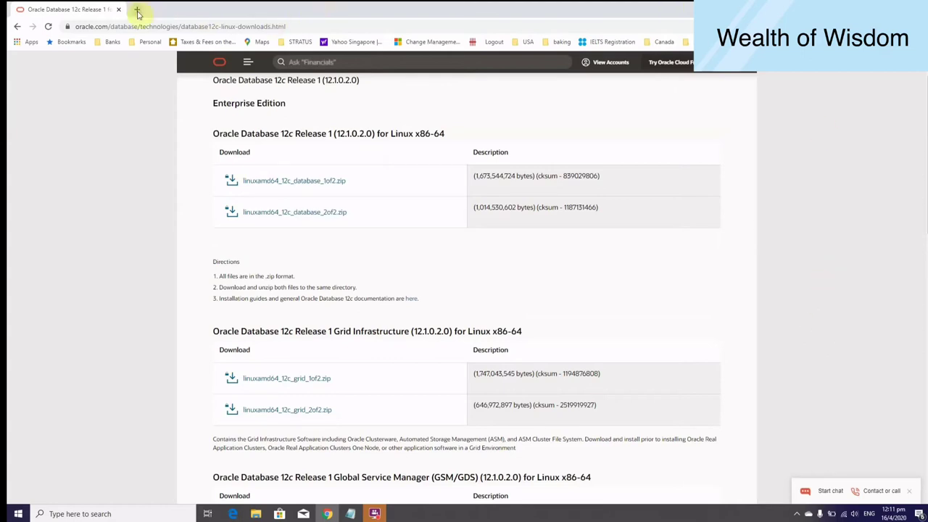
Bring up the info note and review its download entry for Oracle Linux Release 7 Update 6, including the ISO name, address and login remark
left_click(350, 513)
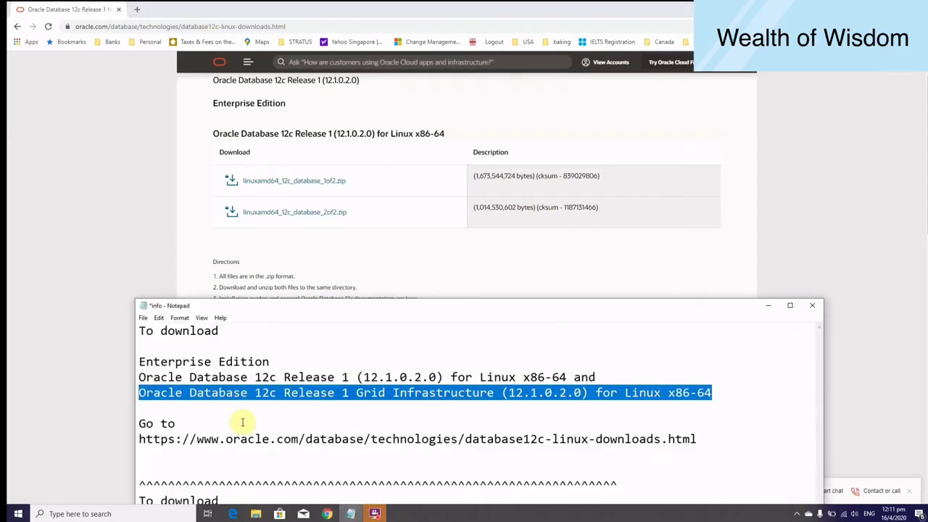
left_click_drag(493, 307, 525, 40)
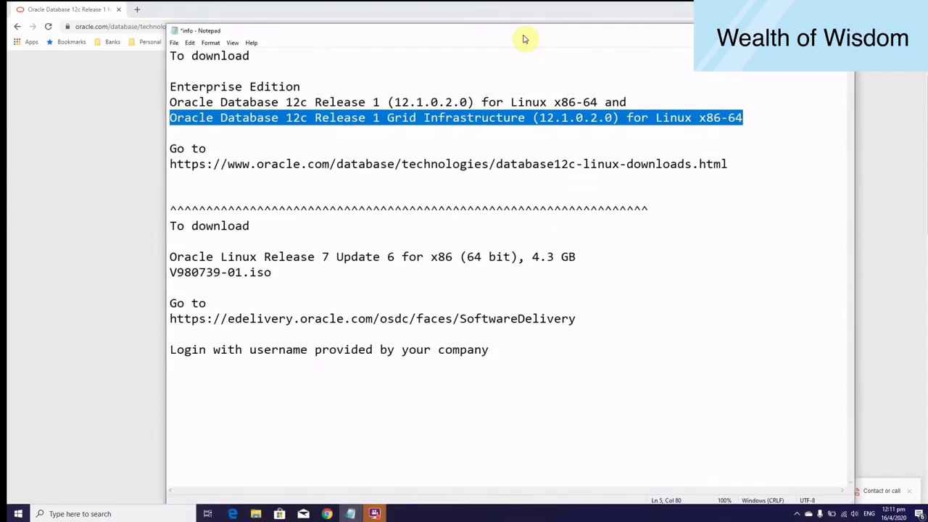
left_click_drag(171, 226, 258, 226)
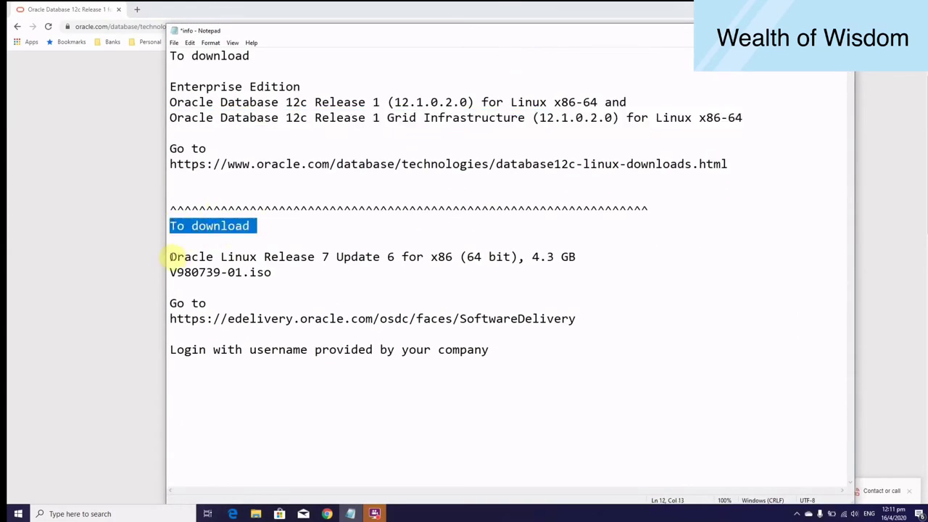
left_click_drag(170, 257, 400, 264)
left_click_drag(404, 263, 520, 256)
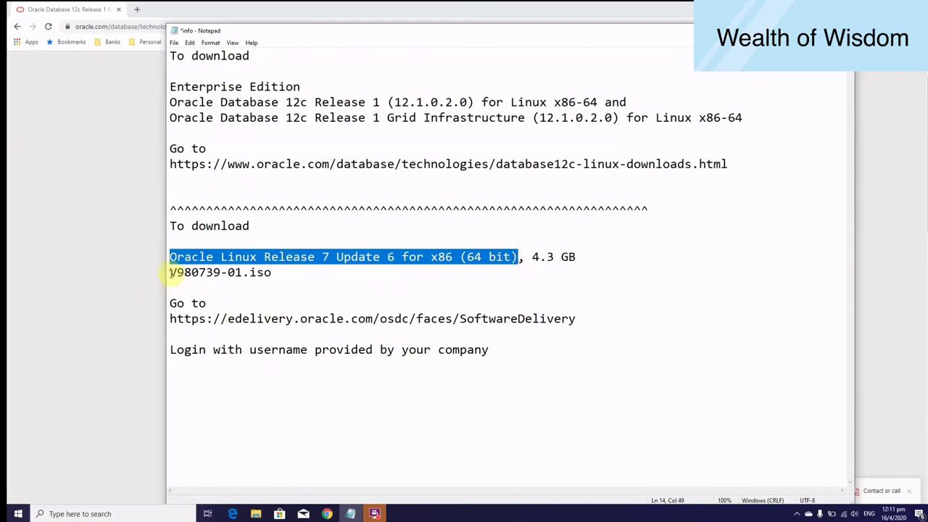
left_click_drag(169, 272, 274, 276)
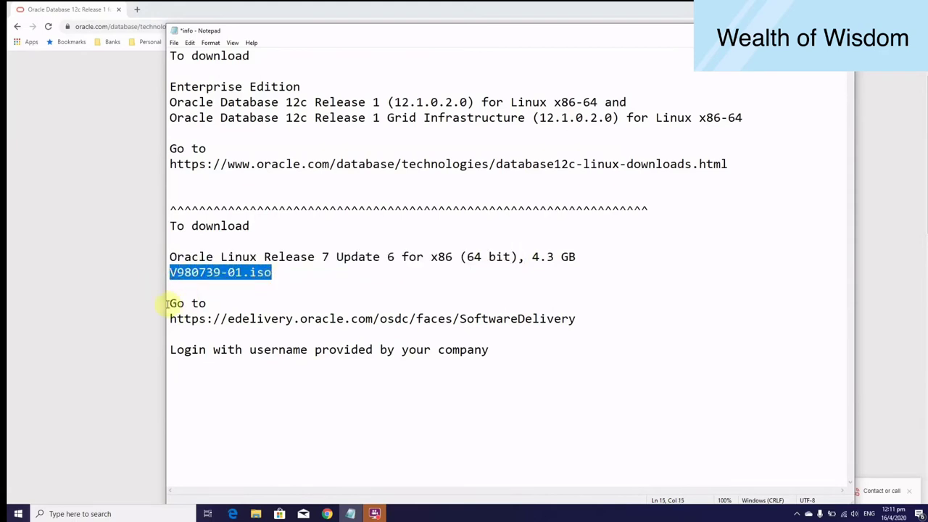
left_click_drag(167, 303, 597, 325)
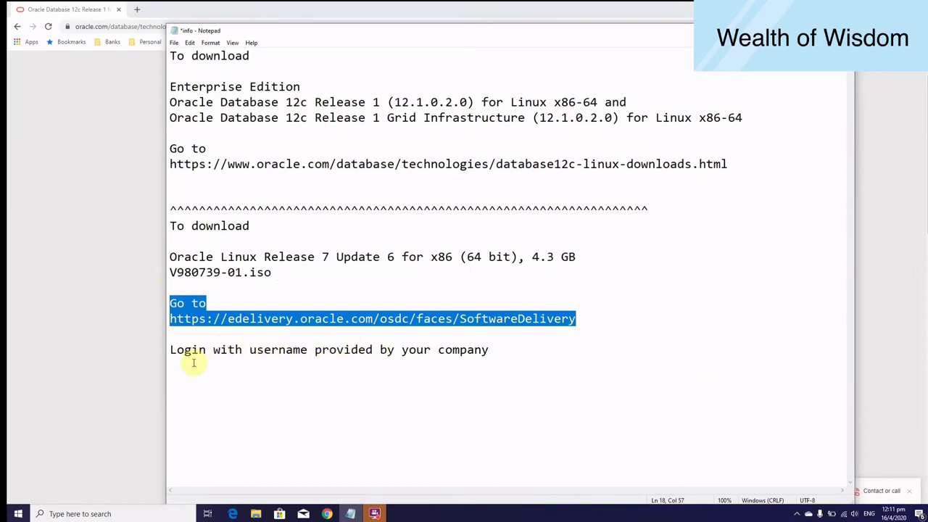
left_click_drag(171, 351, 505, 350)
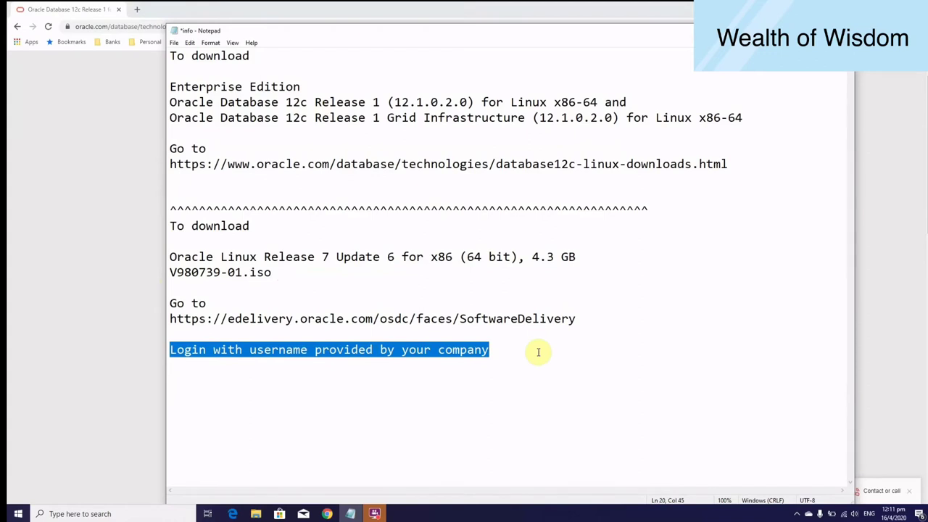
left_click(537, 352)
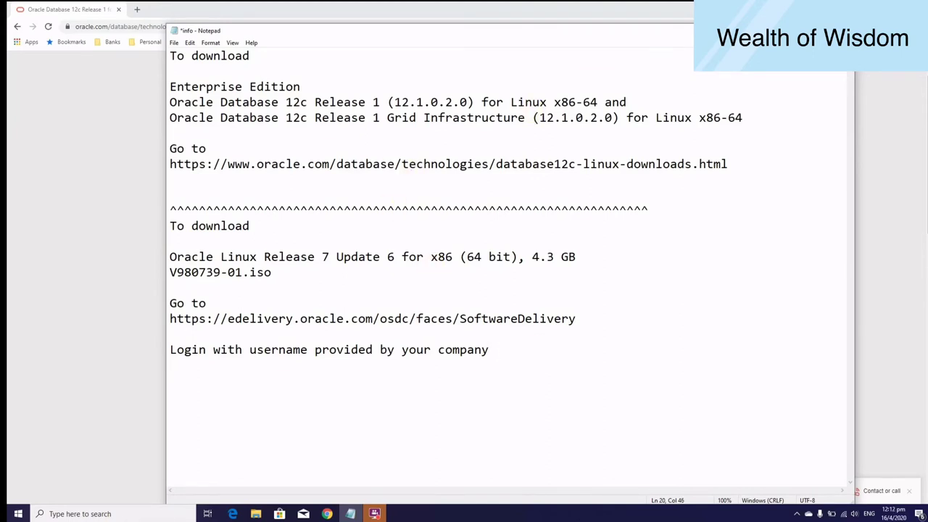
Copy the edelivery.oracle.com/osdc/faces/SoftwareDelivery address from the note and open it in a new Chrome tab
key("alt+Tab")
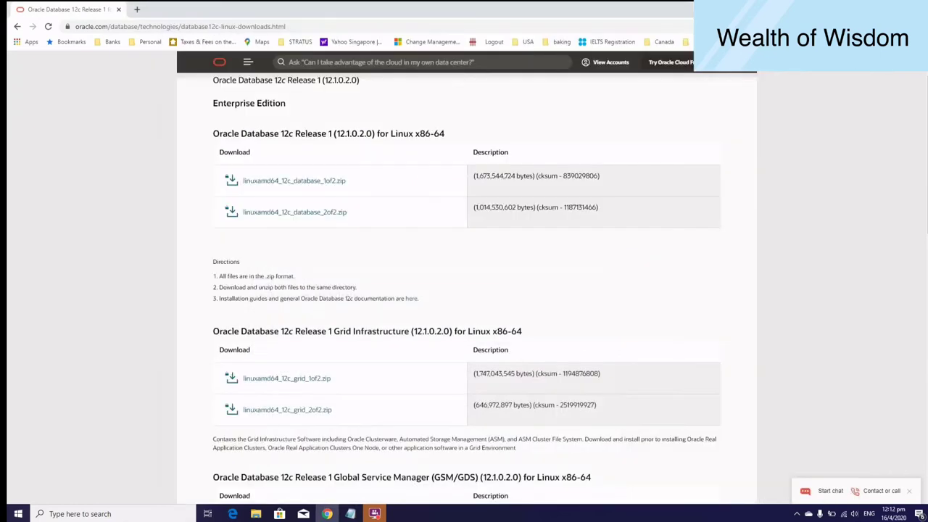
left_click(136, 9)
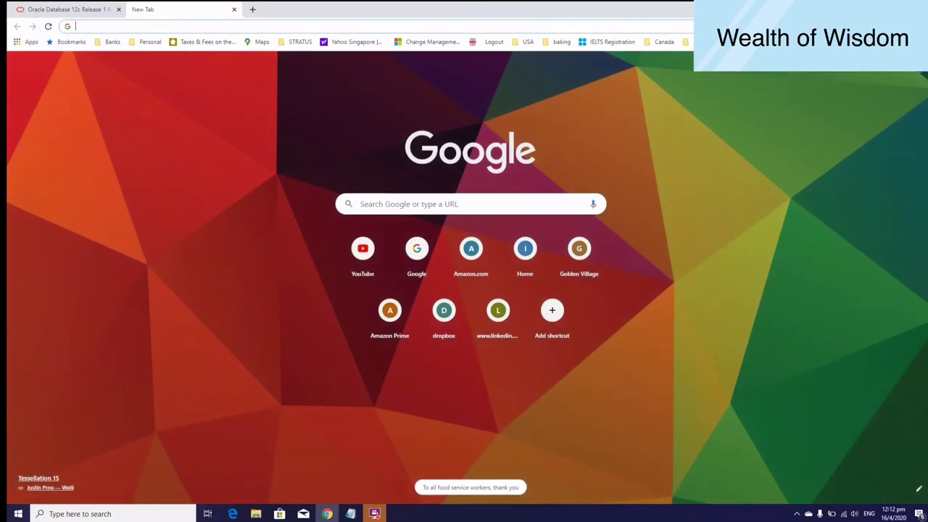
left_click(350, 513)
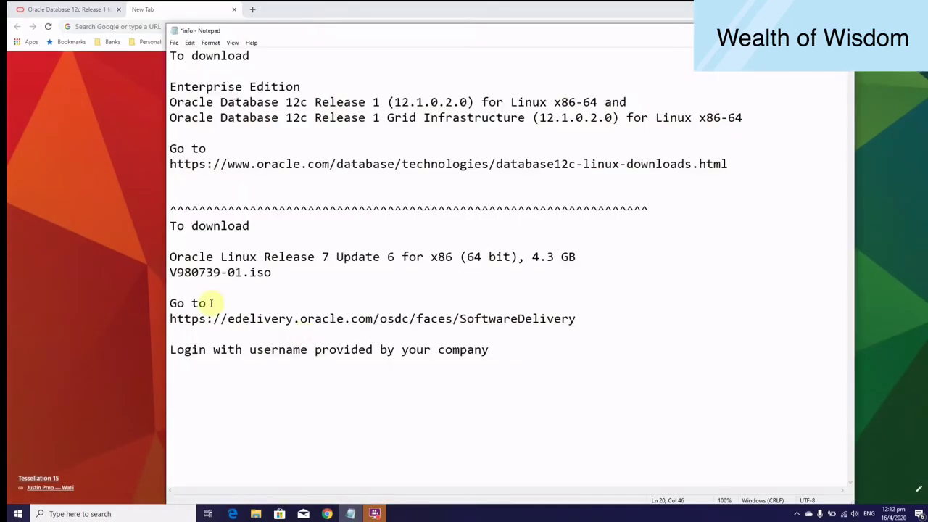
left_click_drag(170, 317, 572, 329)
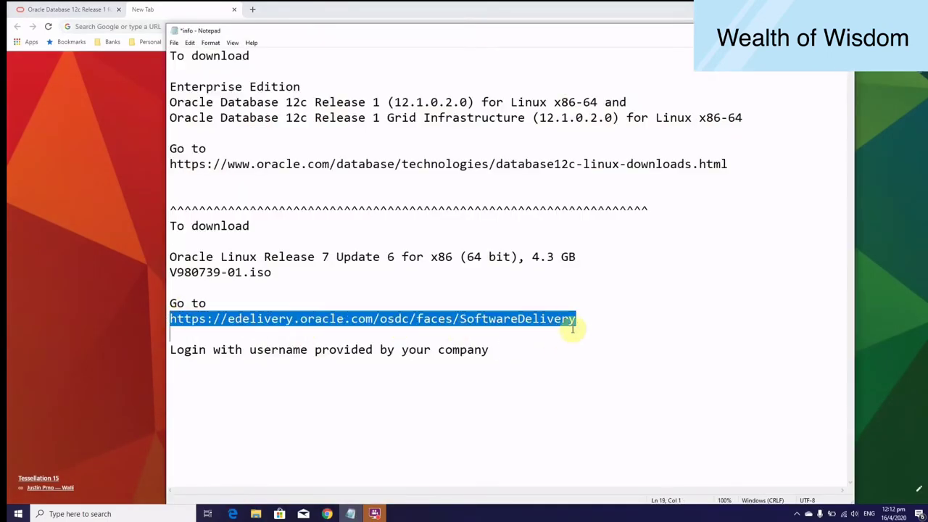
right_click(574, 324)
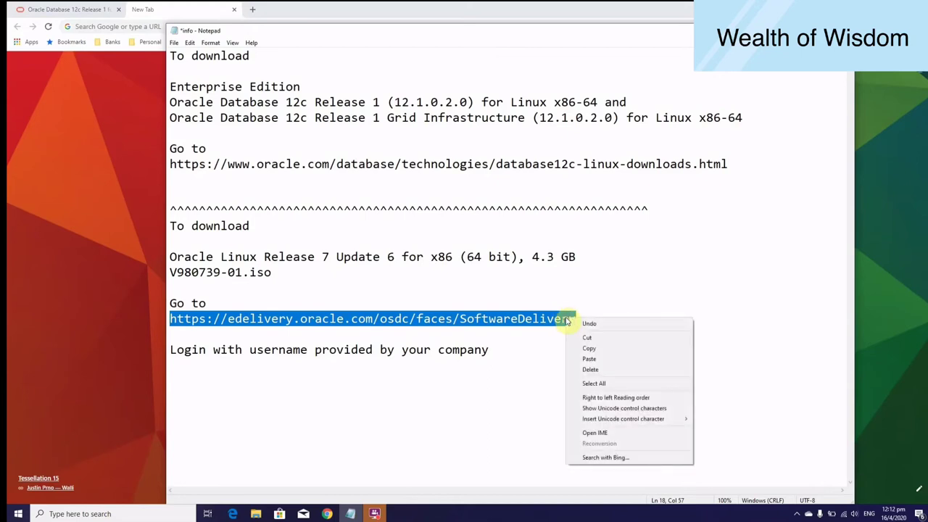
left_click(606, 351)
left_click(140, 26)
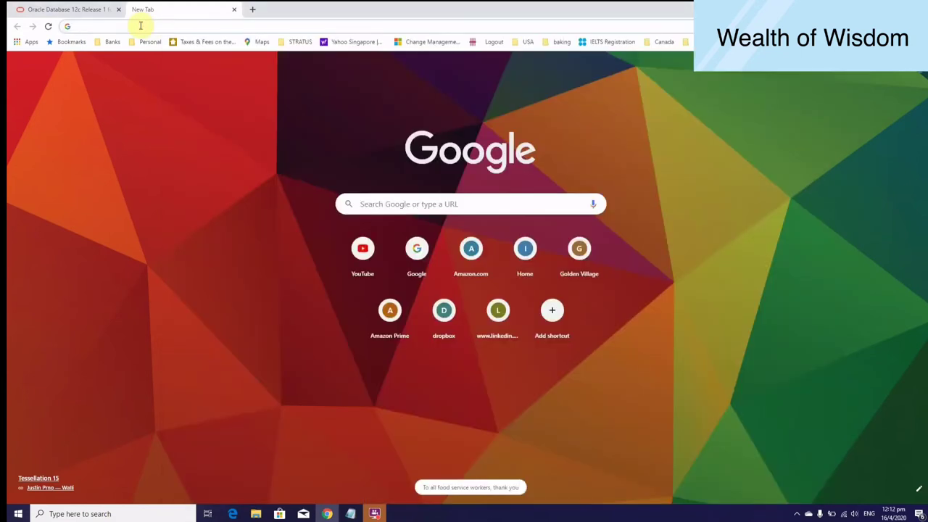
key("ctrl+v")
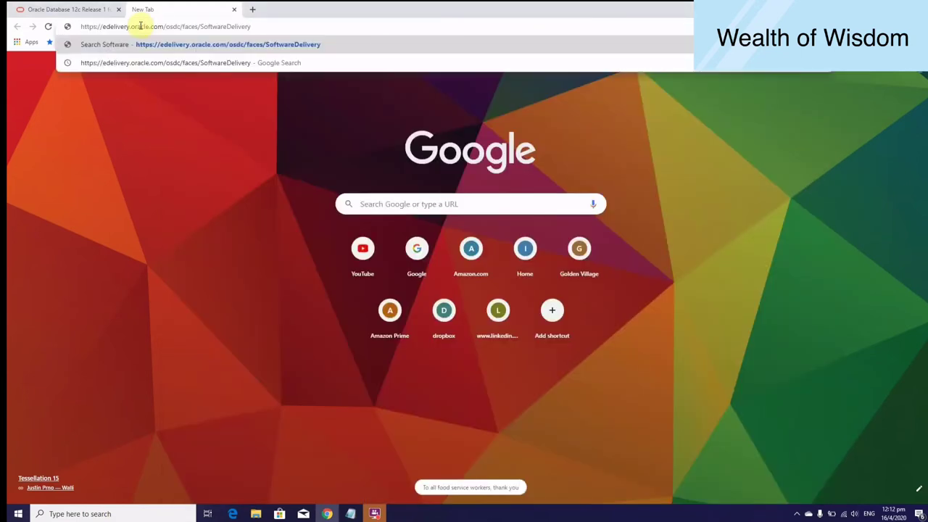
key("Return")
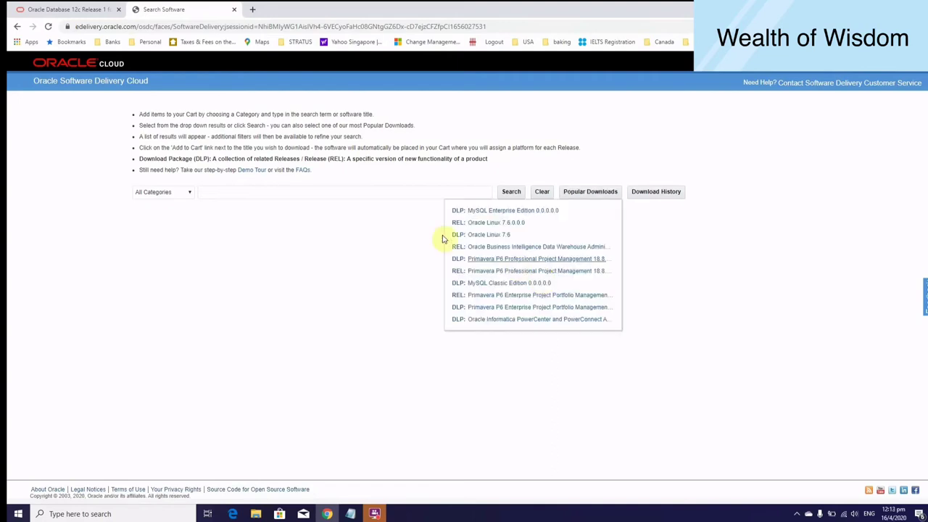
Search Oracle Software Delivery Cloud for "7" in the Download Package category
left_click(322, 258)
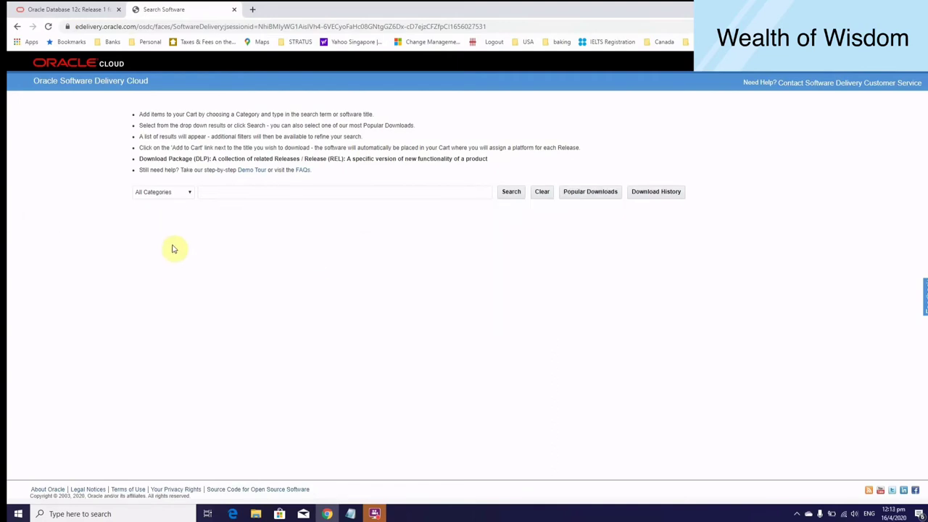
left_click(191, 192)
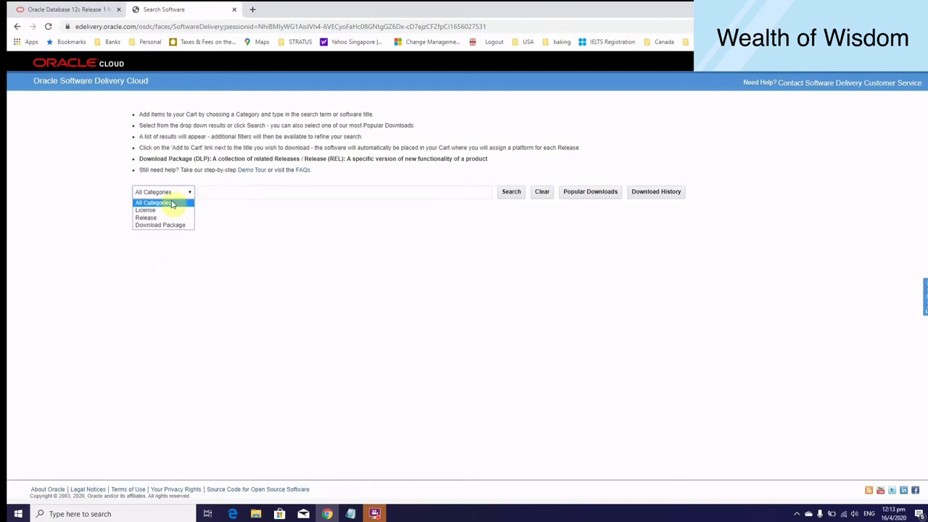
left_click(155, 224)
left_click(295, 191)
key("ctrl+v")
left_click_drag(295, 187, 188, 192)
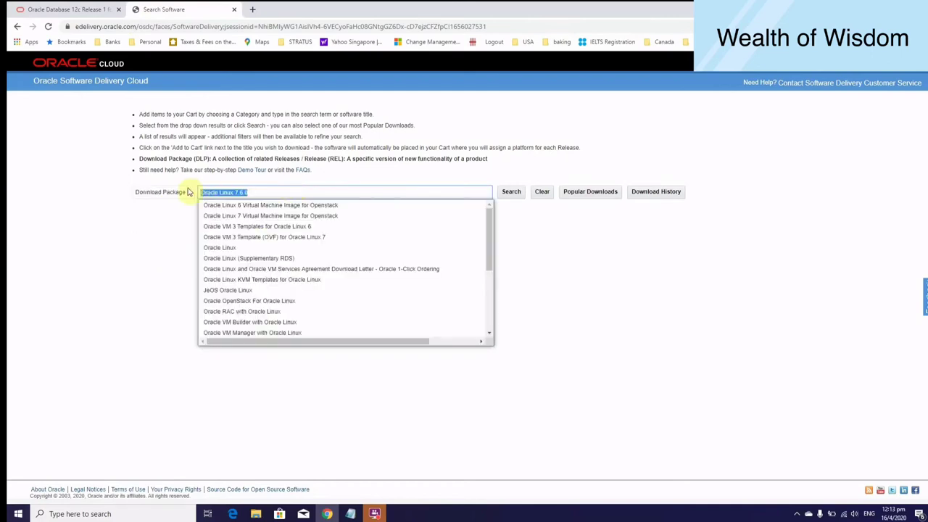
type("7")
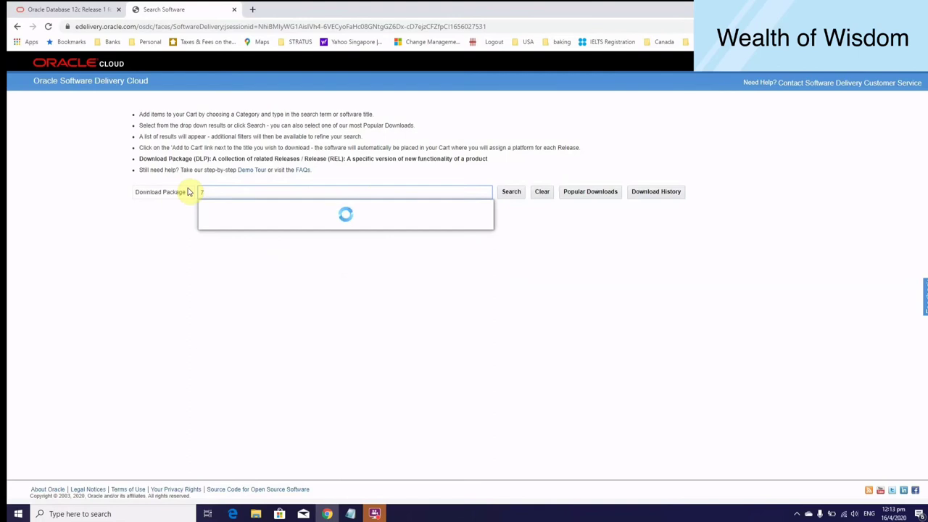
left_click(510, 191)
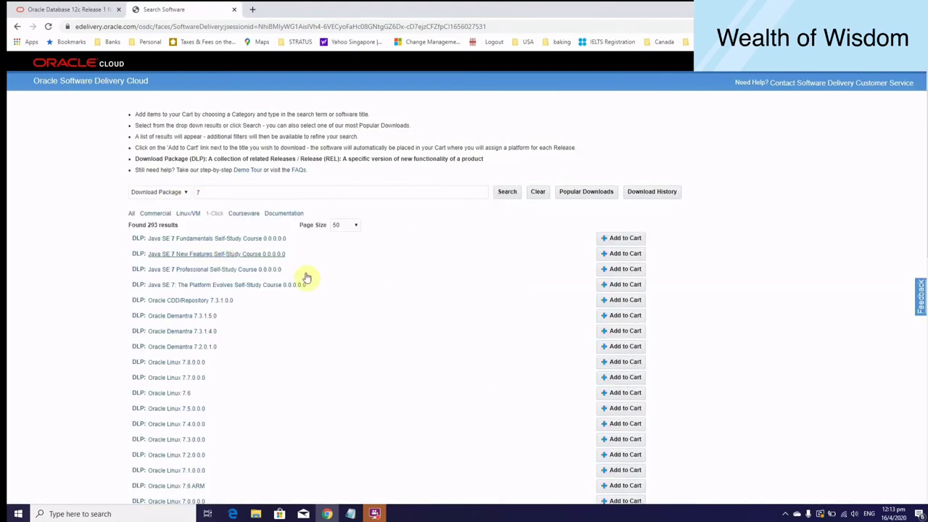
Find the Oracle Linux 7.6 download package in the results, add it to the cart and view the cart
scroll(342, 318, "down", 3)
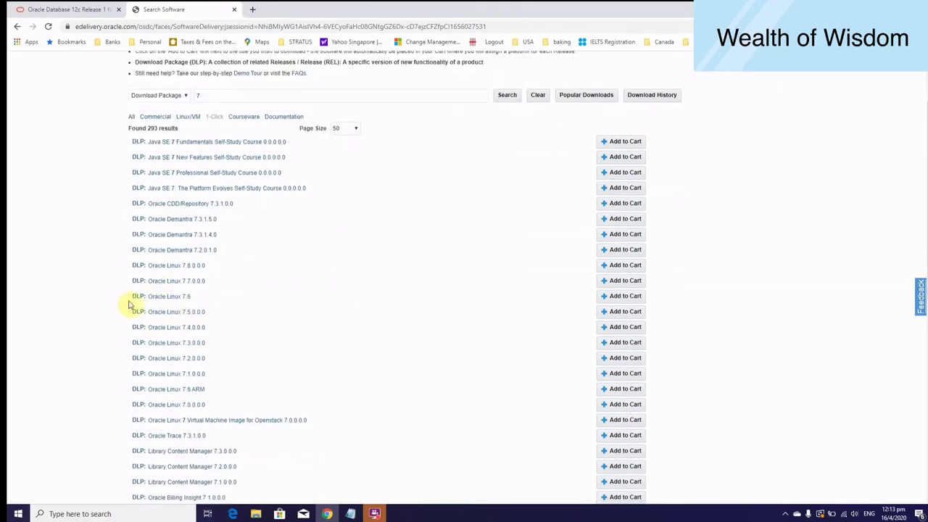
left_click_drag(128, 305, 224, 305)
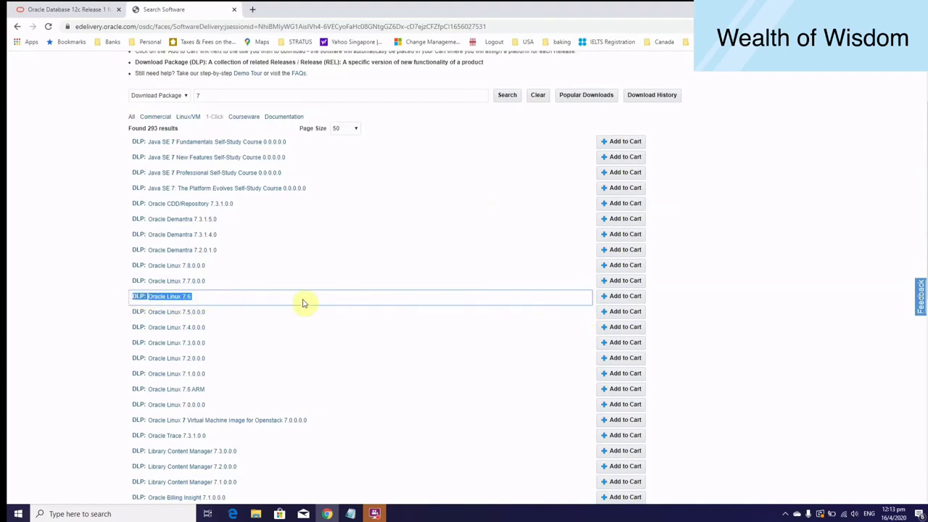
left_click_drag(124, 299, 224, 307)
left_click(225, 305)
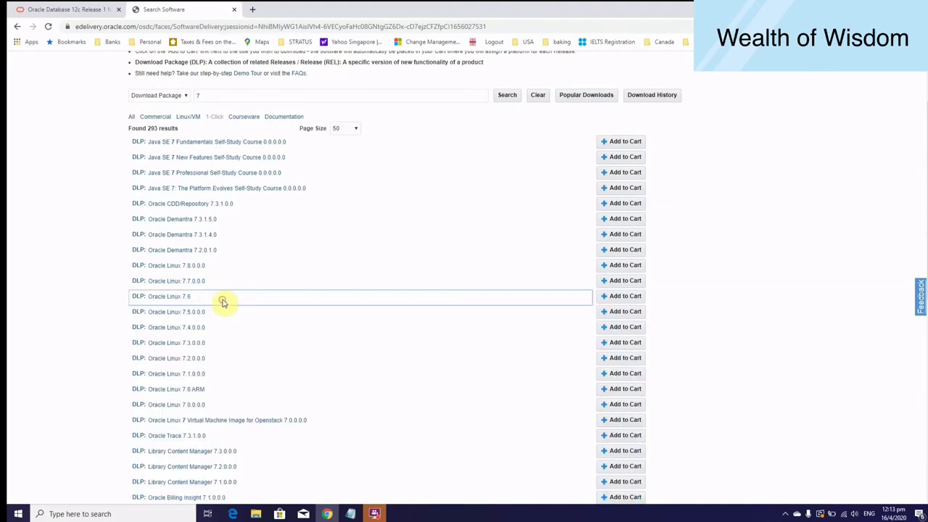
triple_click(161, 306)
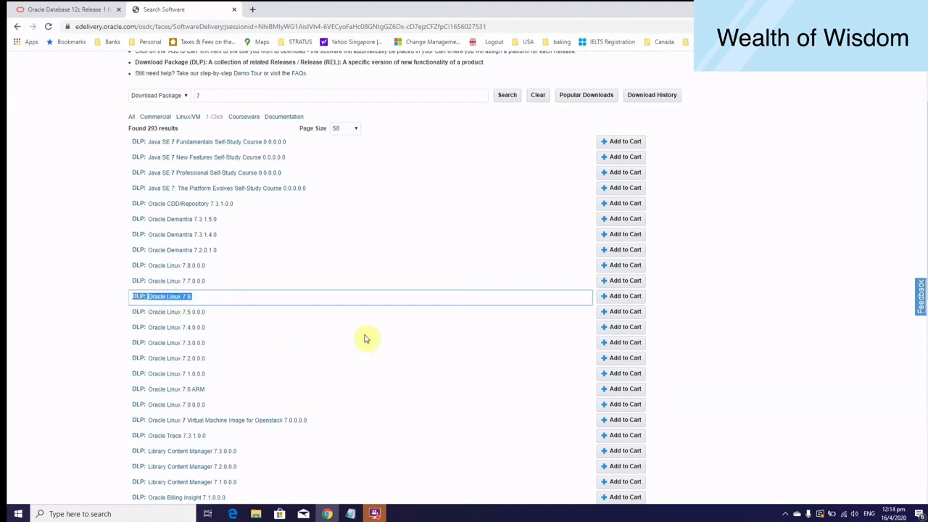
left_click(615, 298)
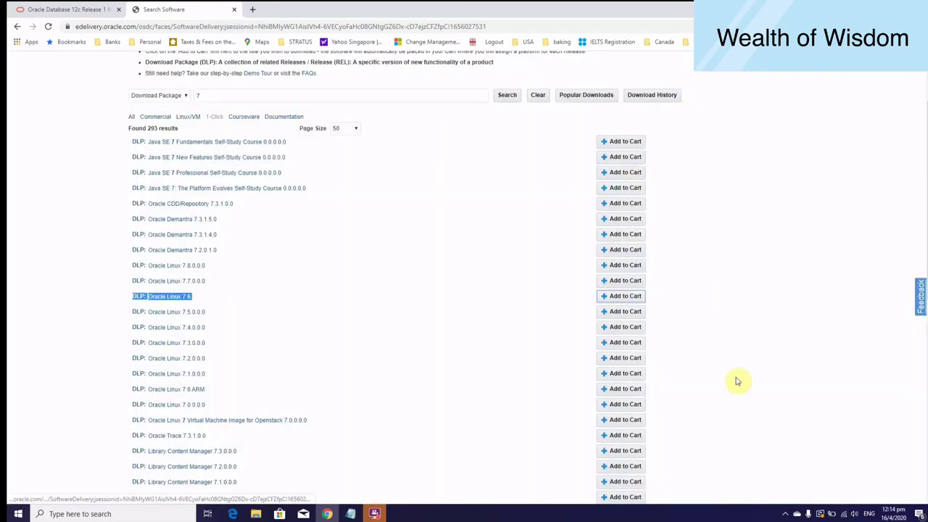
scroll(737, 381, "up", 2)
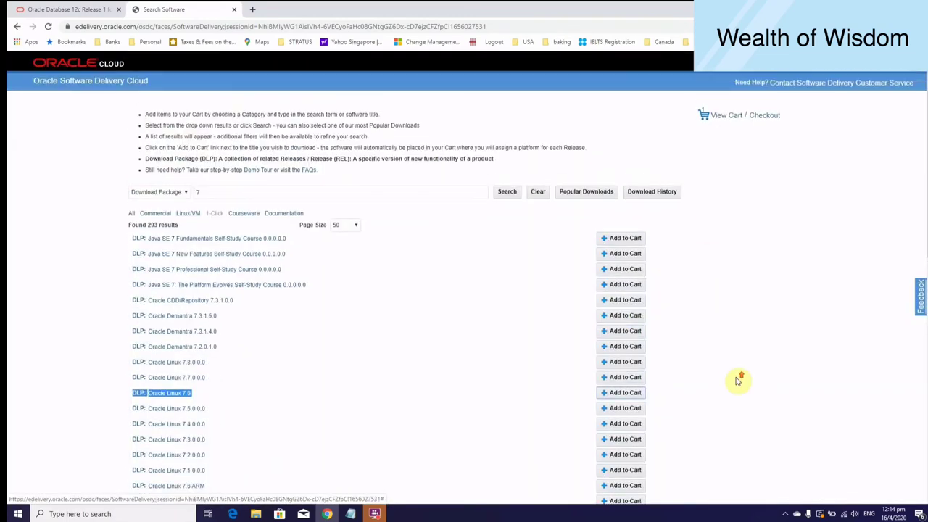
left_click(724, 117)
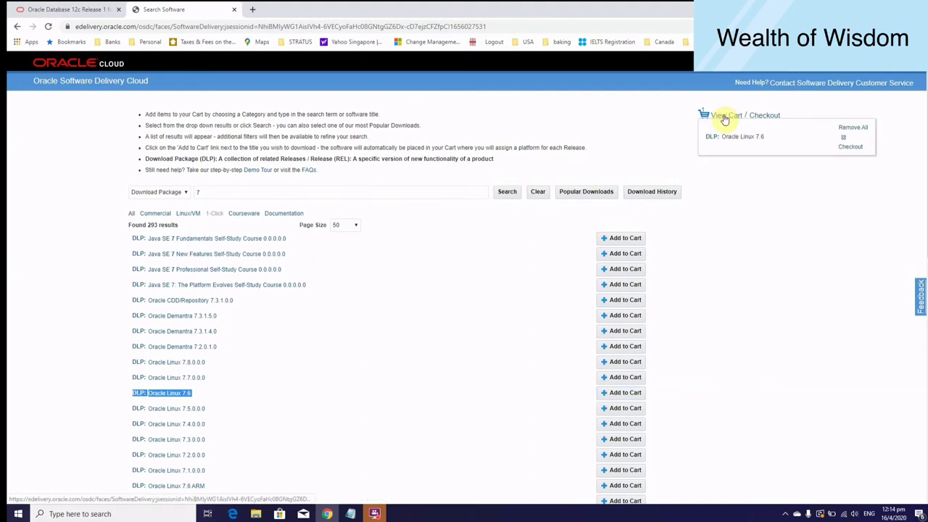
Check out the cart, choose the x86 64 bit platform for Oracle Linux 7.6.0.0.0 and continue to the license agreement
left_click(853, 147)
left_click(404, 392)
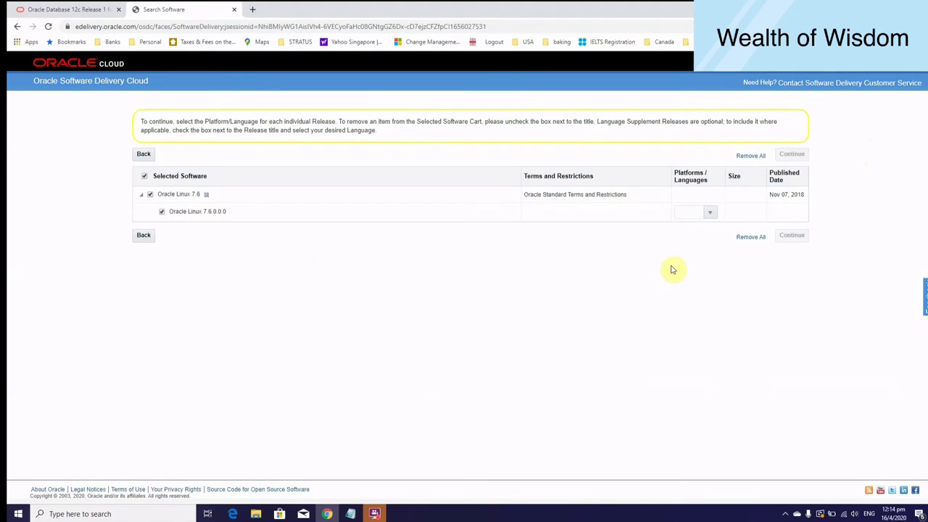
left_click(711, 215)
left_click(682, 256)
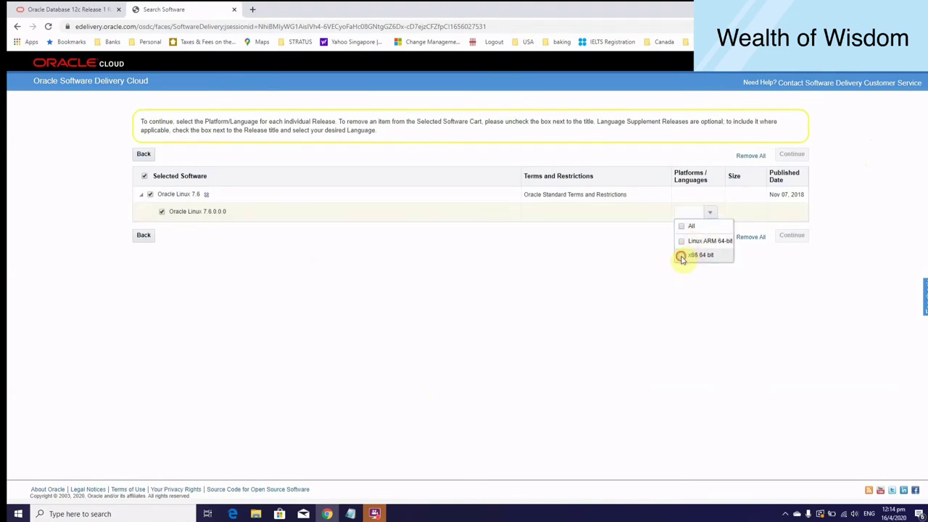
left_click(727, 288)
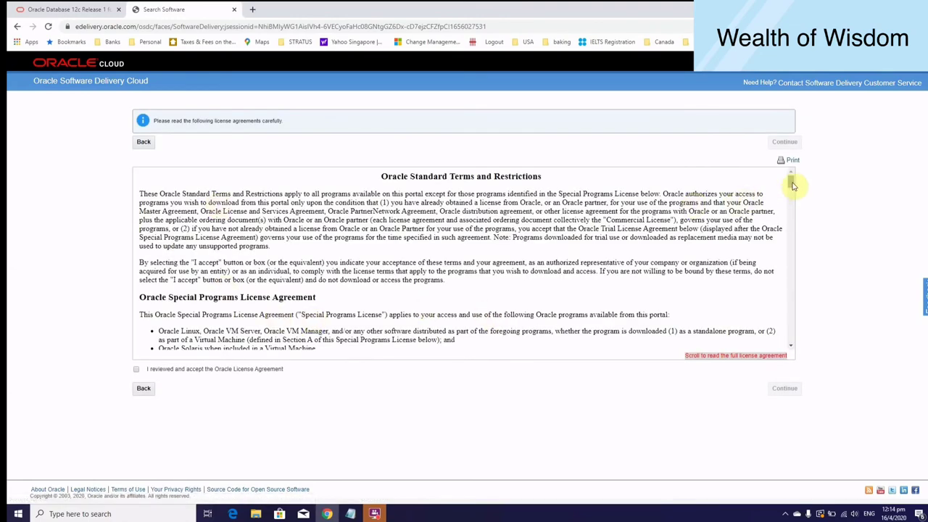
Go through the full Oracle license agreement, accept it, continue to the file list and close the feedback overlay
left_click_drag(793, 185, 789, 349)
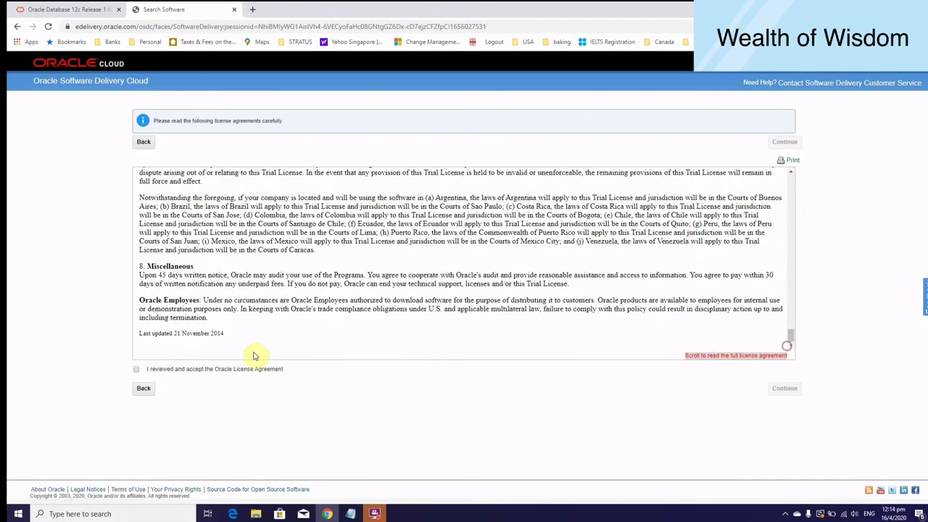
left_click(137, 370)
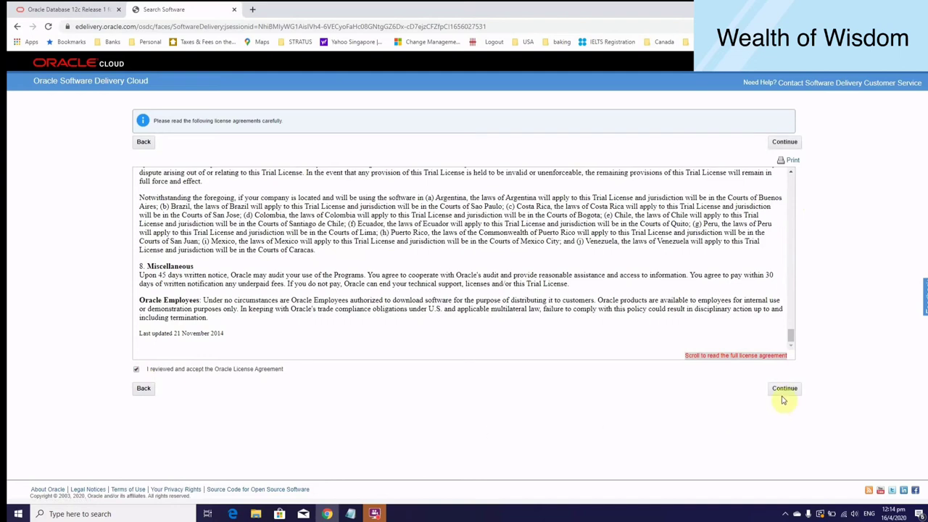
left_click(784, 390)
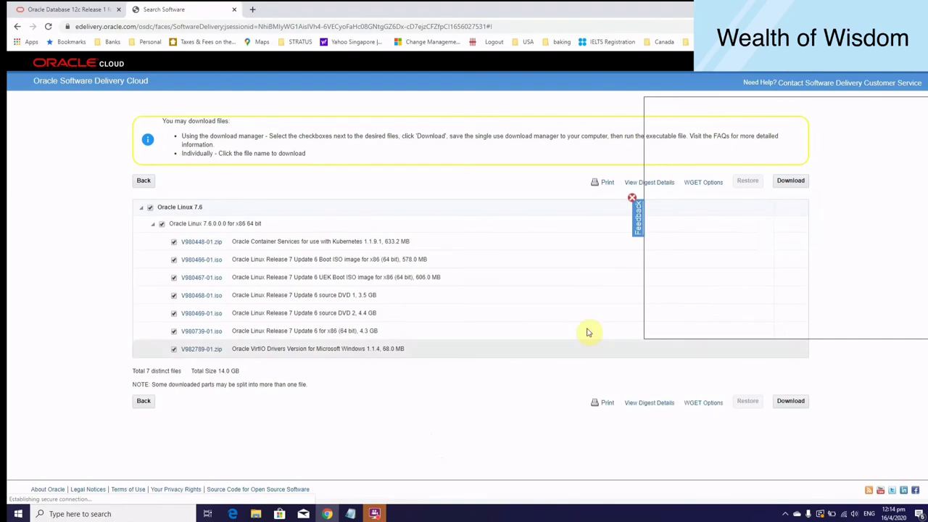
left_click(631, 197)
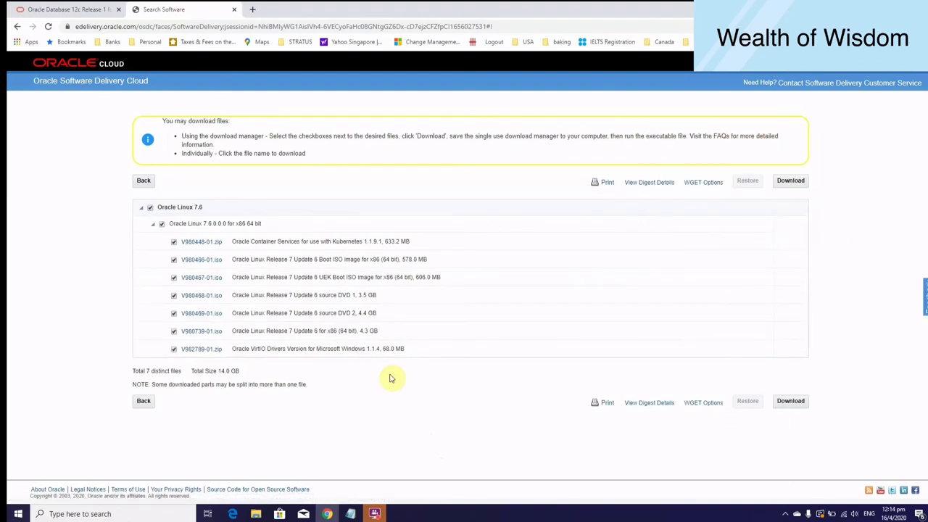
Bring up the info note, highlight V980739-01.iso and move the note aside to compare it with the Oracle file list
left_click(351, 513)
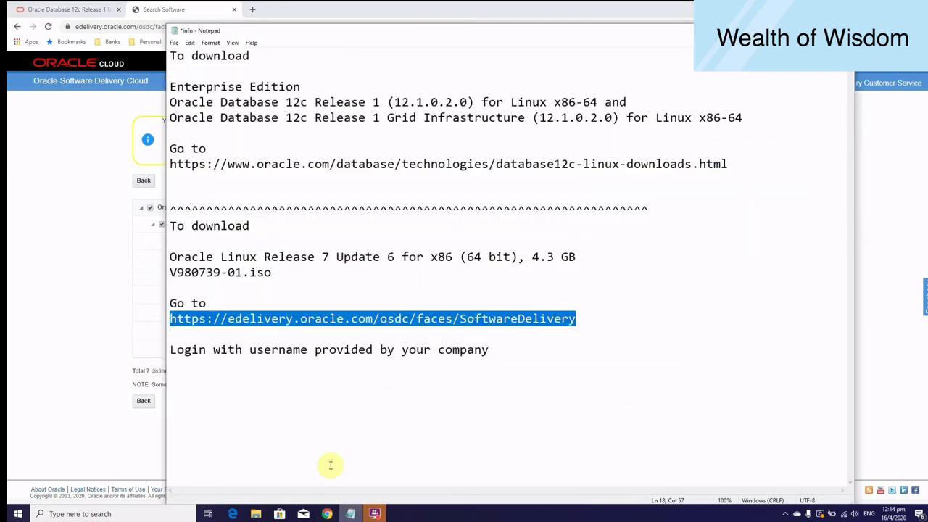
left_click(175, 272)
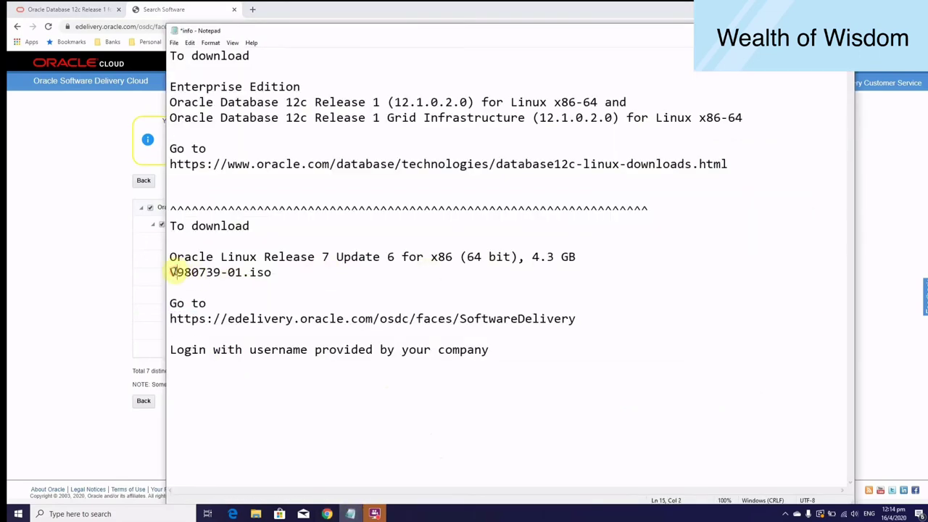
left_click_drag(174, 272, 292, 270)
left_click(206, 272)
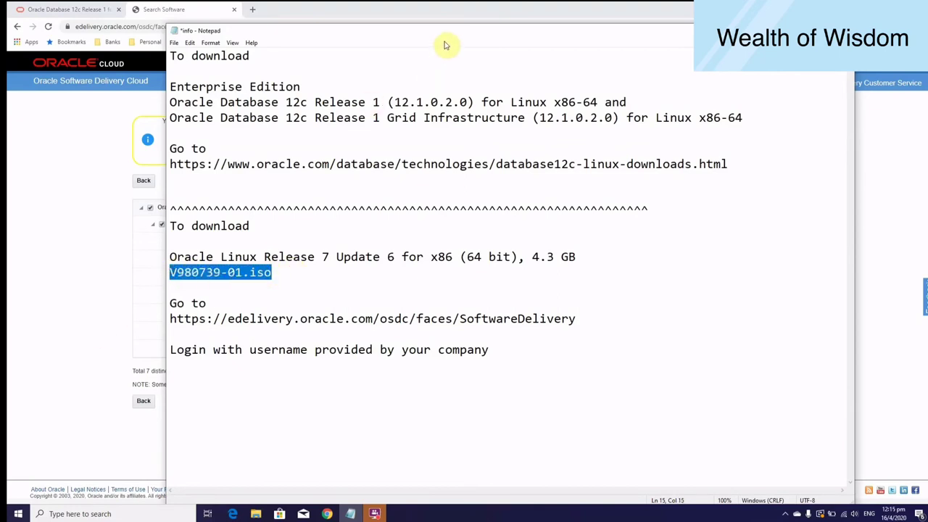
left_click_drag(611, 32, 715, 113)
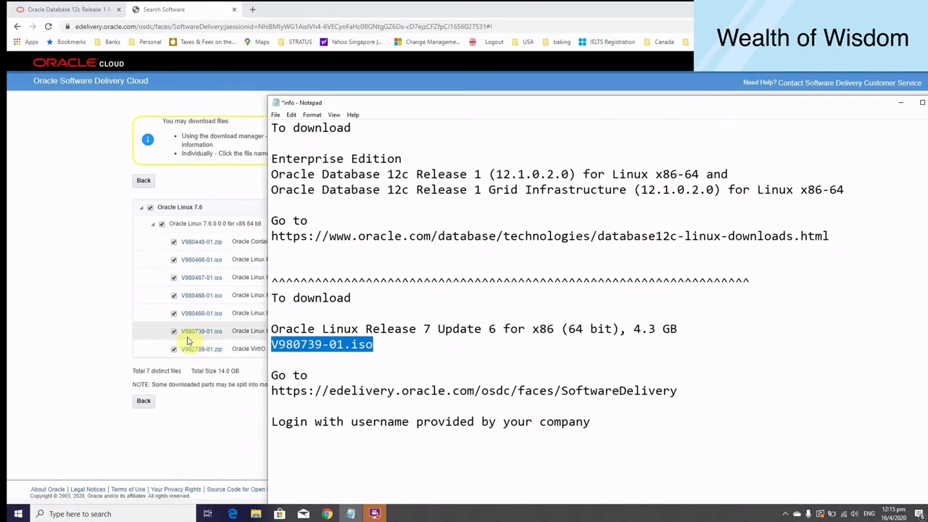
Deselect every Oracle Linux 7.6 file except V980739-01.iso and start the download
left_click(142, 335)
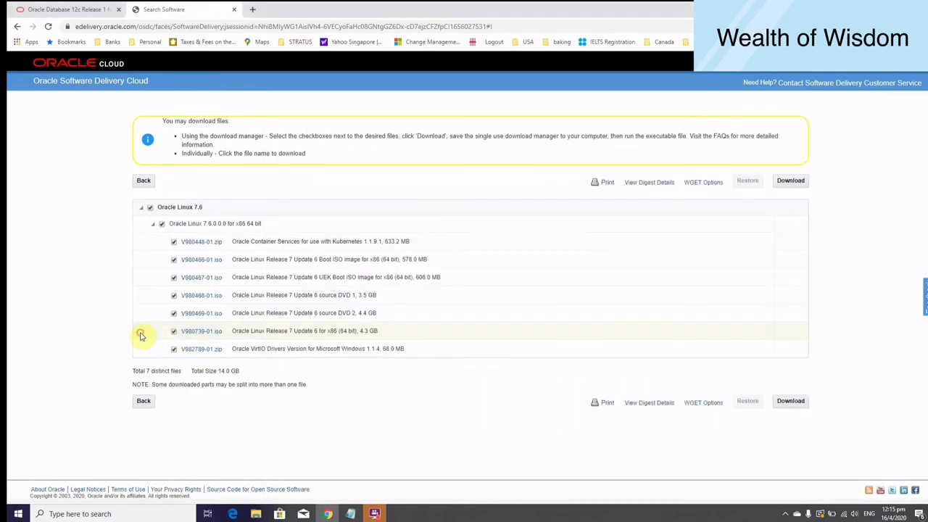
left_click(174, 313)
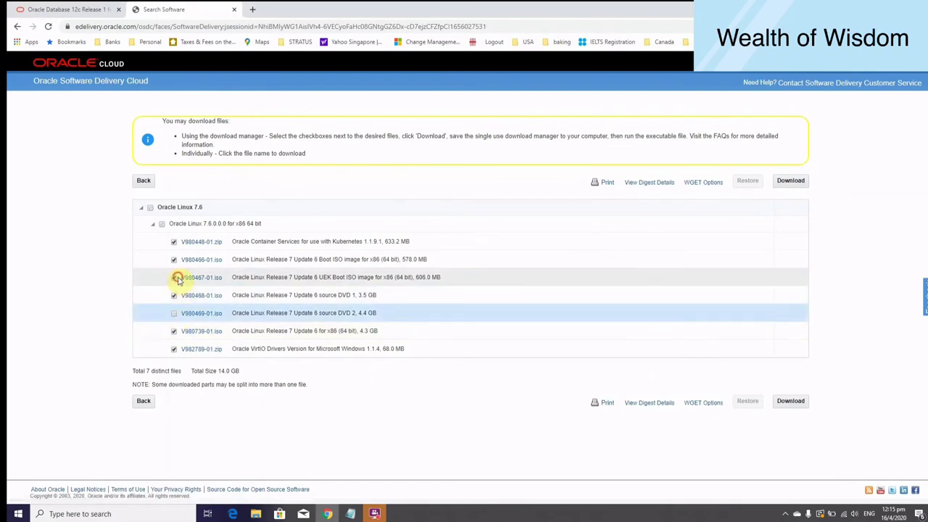
left_click(174, 277)
left_click(174, 295)
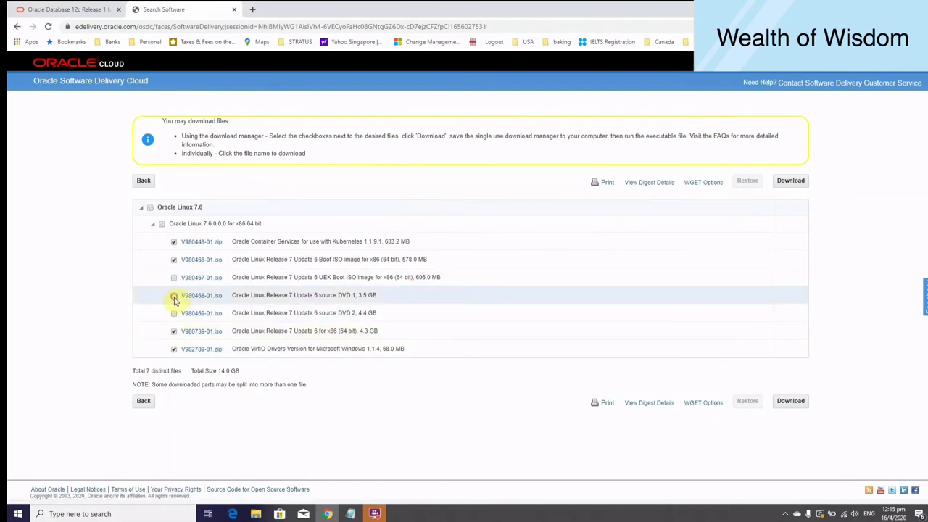
left_click(173, 260)
left_click(174, 241)
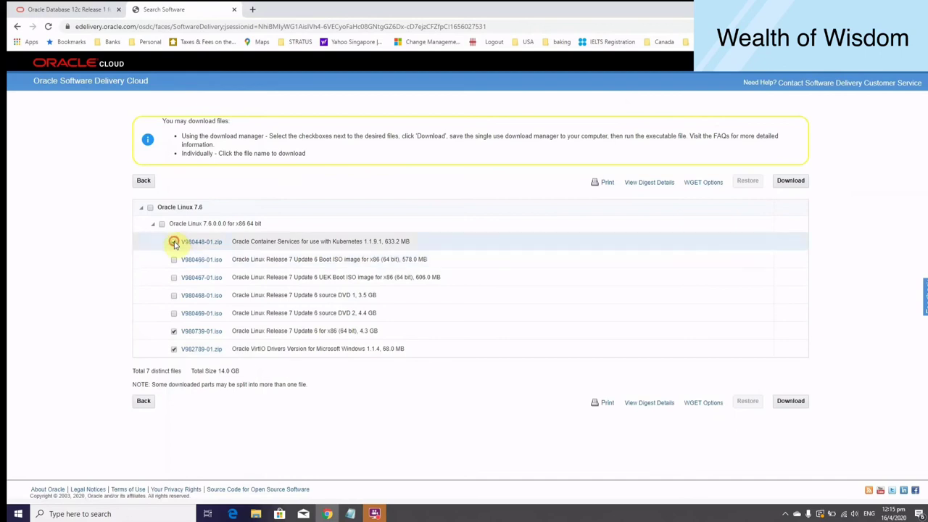
left_click(174, 350)
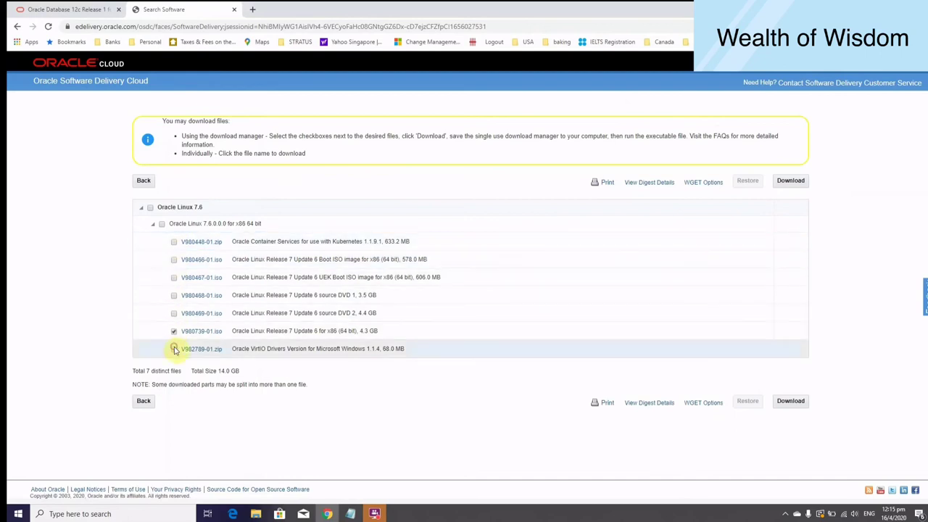
left_click(415, 336)
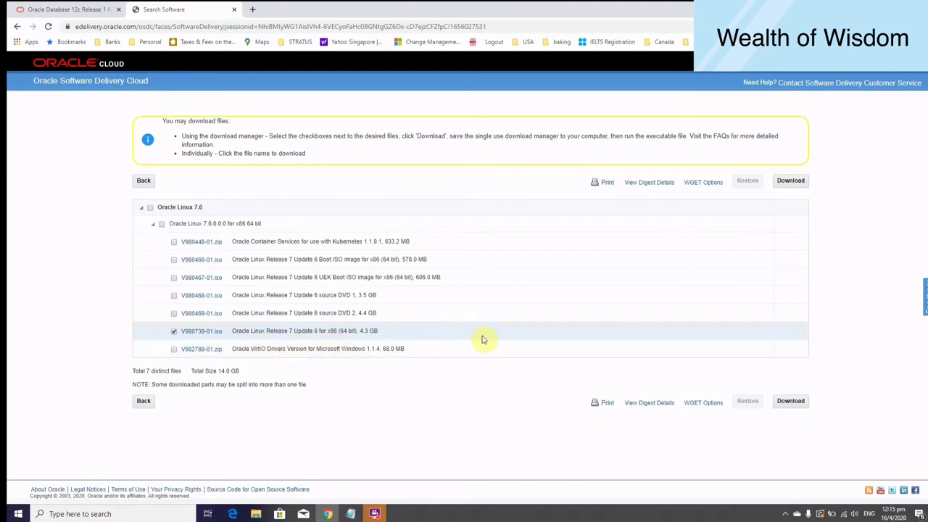
left_click(797, 401)
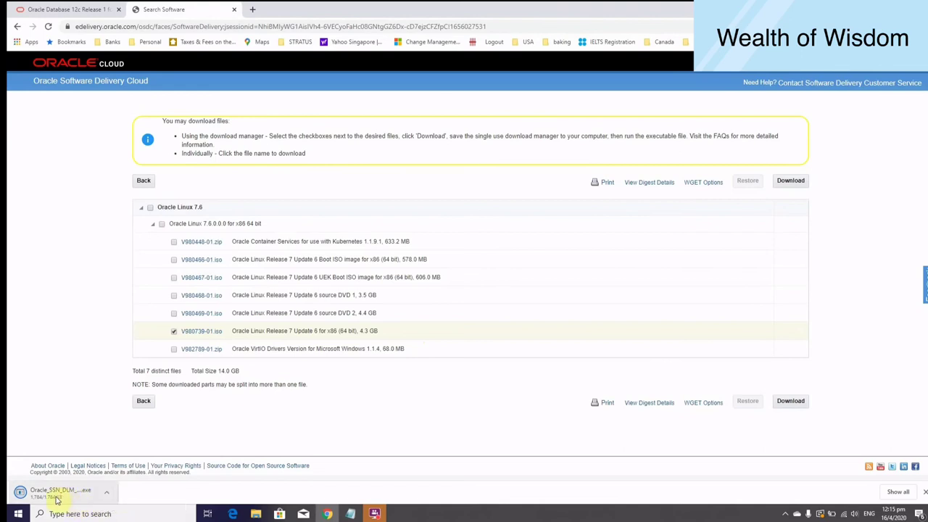
Show the downloaded Oracle_SSN_DLM_04160415 application in its folder, widen the Name column and run the file
left_click(108, 494)
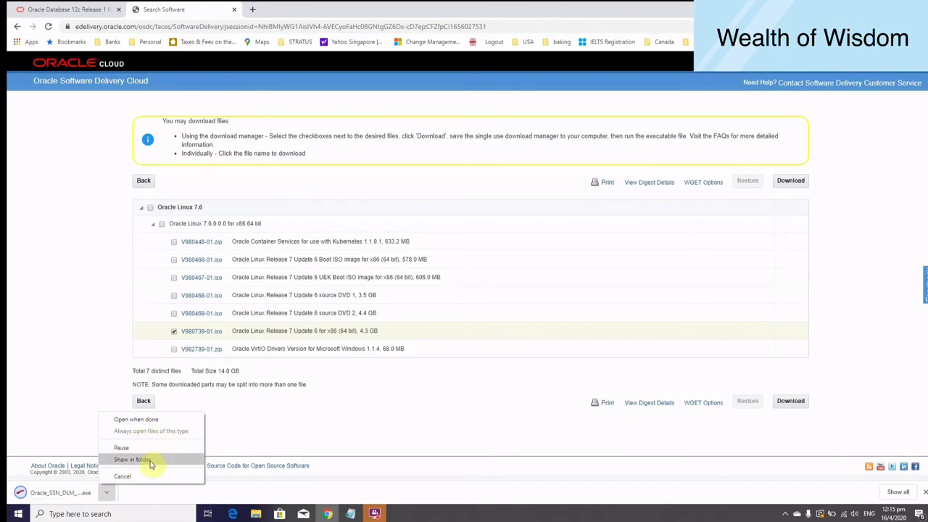
left_click(152, 463)
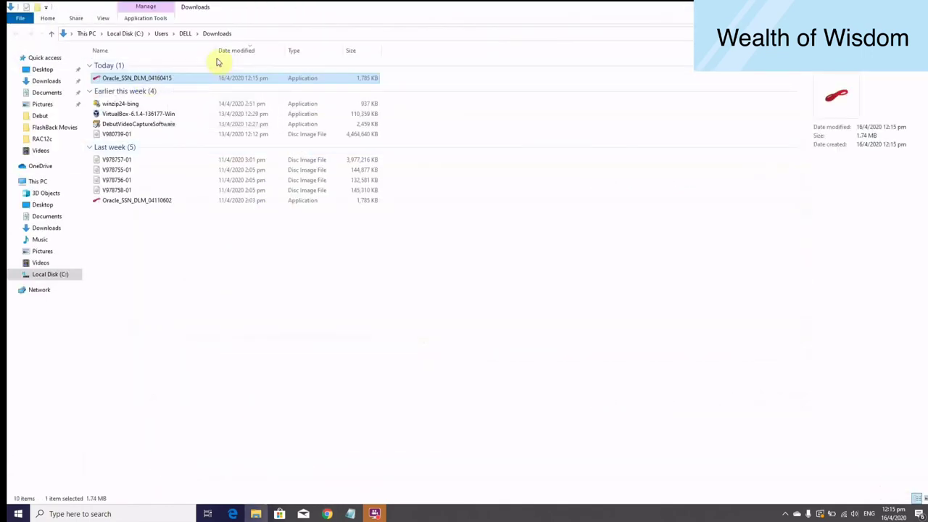
left_click_drag(215, 50, 335, 51)
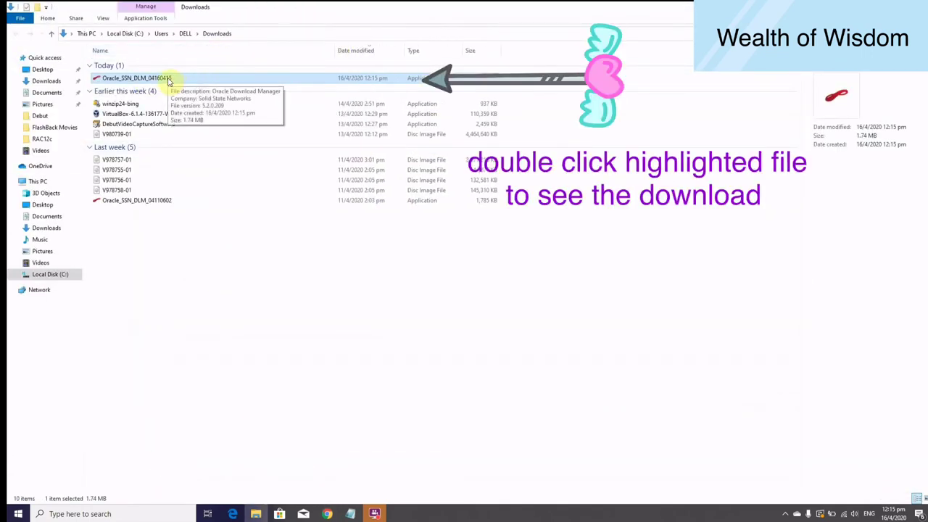
double_click(168, 79)
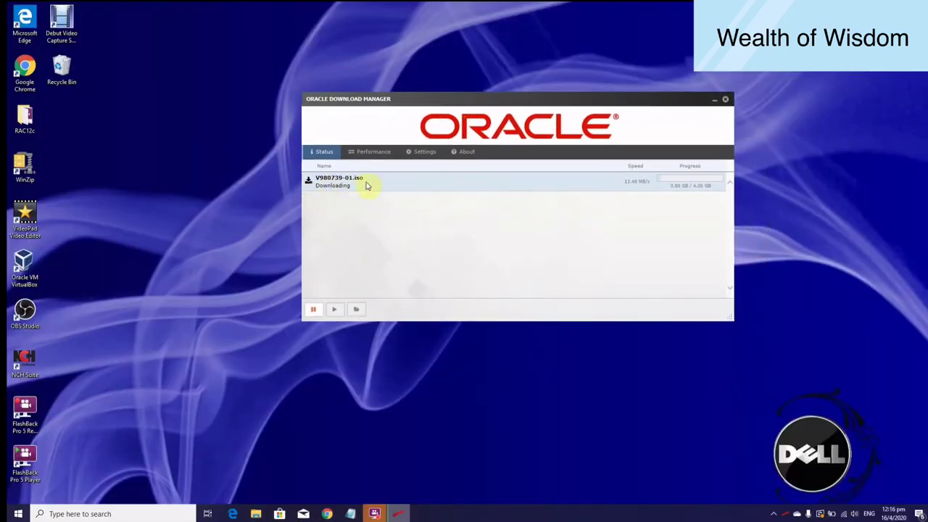
Compare the V980739-01.iso name in the info note with the file listed in Oracle Download Manager
left_click(350, 513)
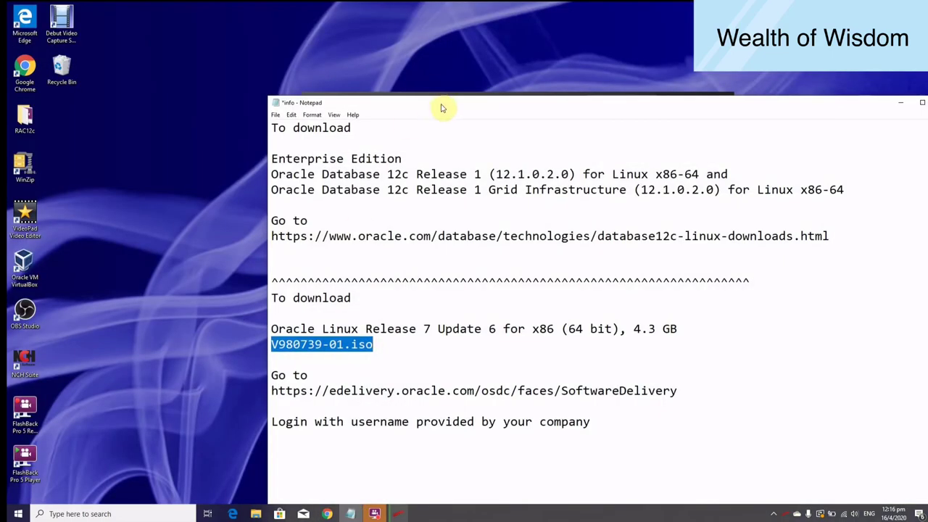
left_click_drag(441, 103, 426, 219)
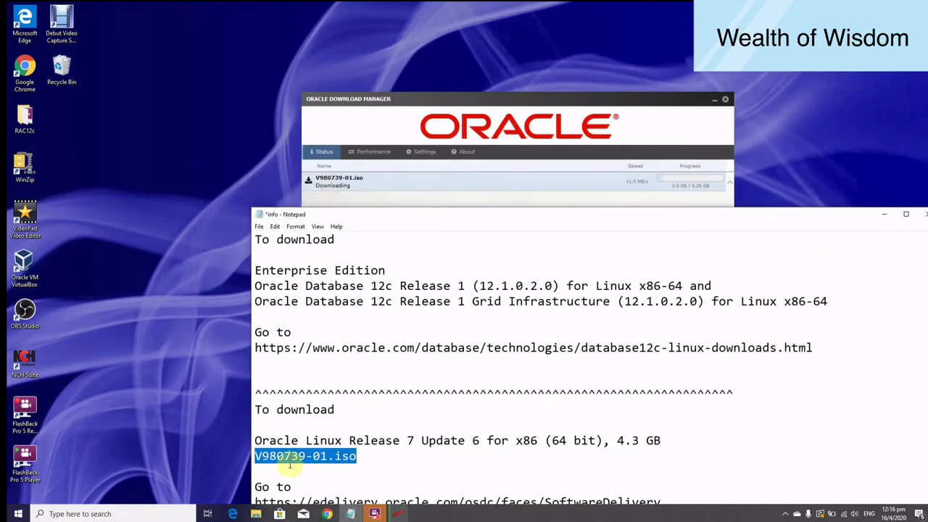
left_click_drag(255, 457, 356, 457)
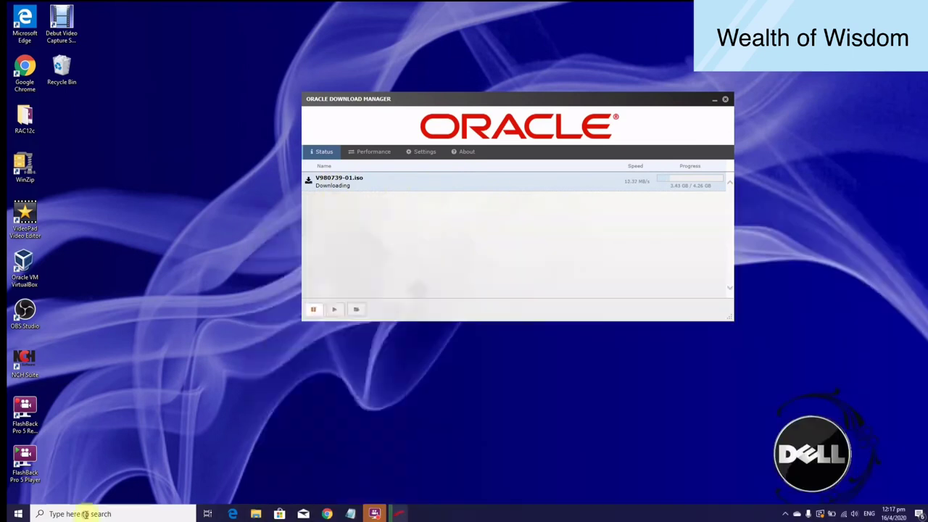
Open a new Notepad document and write that all the files needed for the RAC12 installation have already been downloaded
left_click(86, 515)
type("notepad")
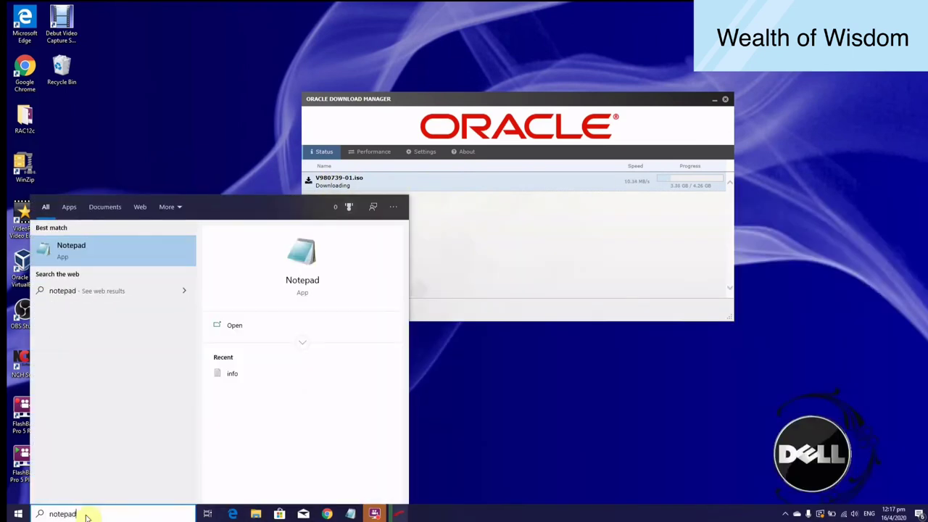
key("Return")
left_click_drag(333, 174, 504, 24)
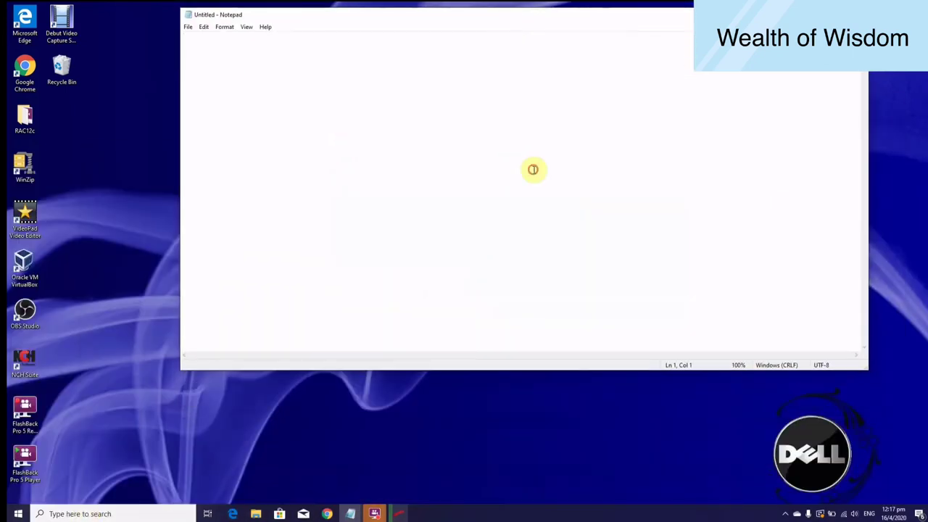
type("I have already downloaded all the files needed for RAC12")
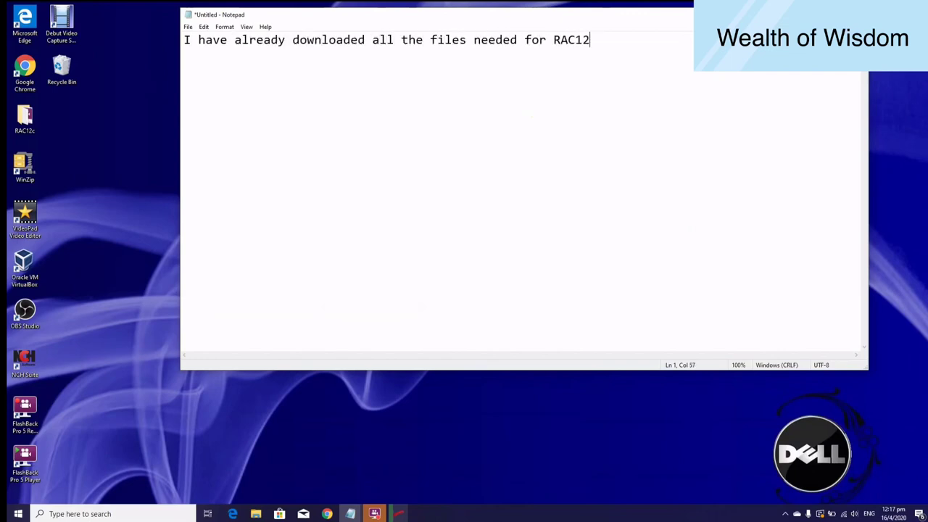
type("installat")
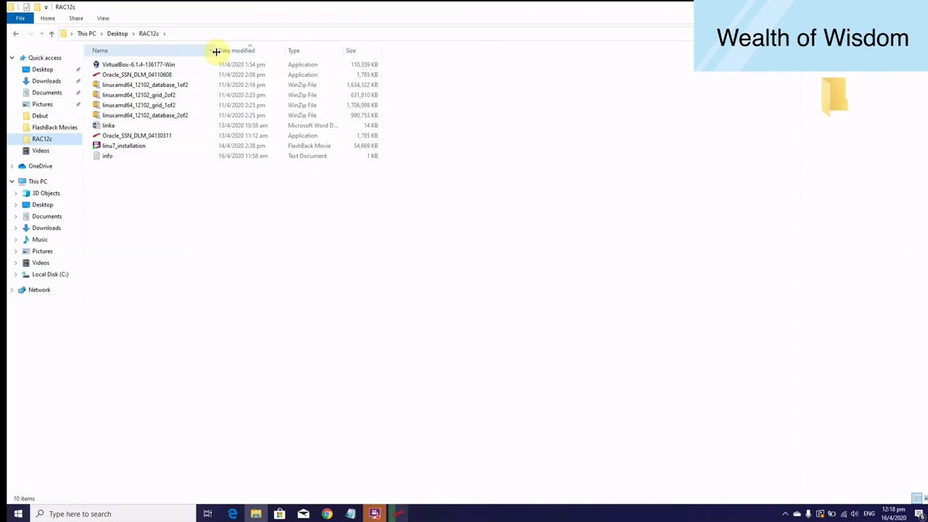
Widen the RAC12c folder's Name column, sort the files by type and go through the database and grid zip files
left_click_drag(216, 51, 332, 51)
left_click(411, 51)
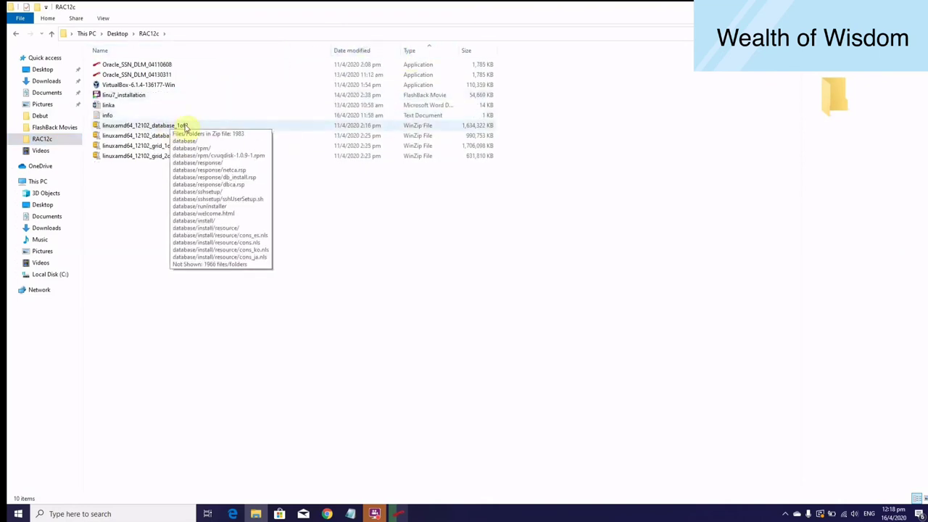
left_click(250, 128)
left_click(228, 136)
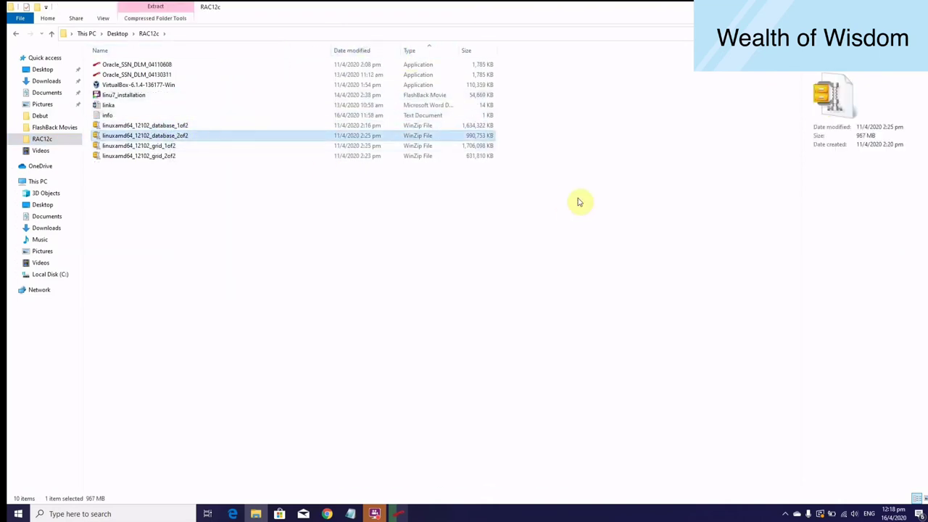
left_click(239, 146)
left_click(261, 155)
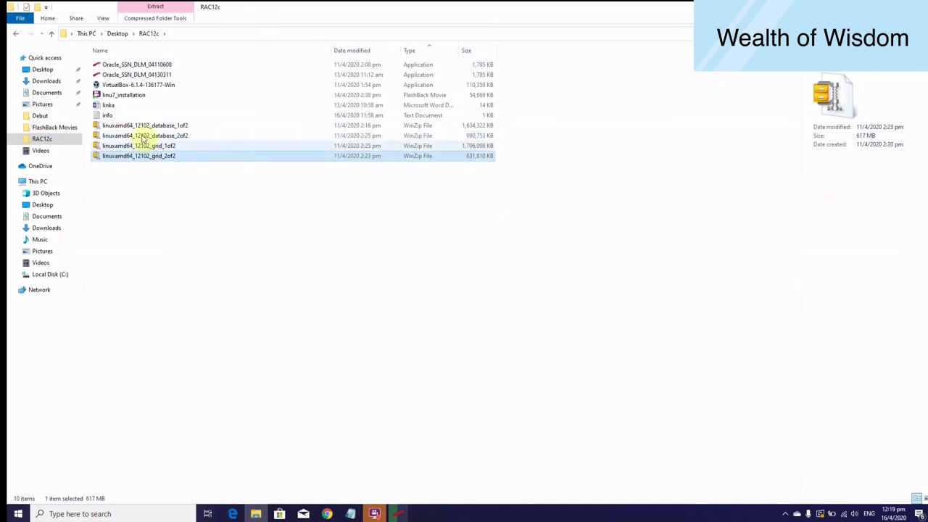
Select all four linuxamd64_12102 database and grid zip files in the RAC12c folder together
left_click(88, 125)
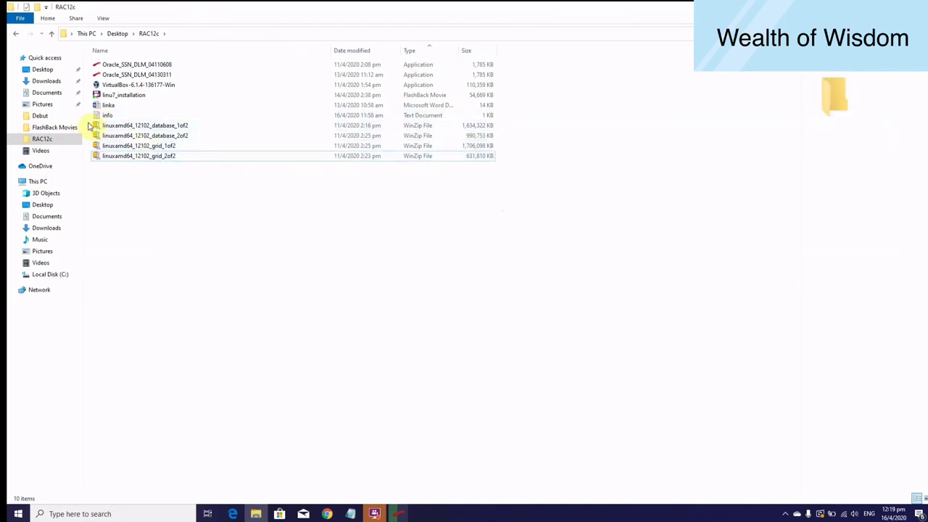
left_click(141, 126)
key("shift+Down")
key("shift+Down")
key("shift+Down")
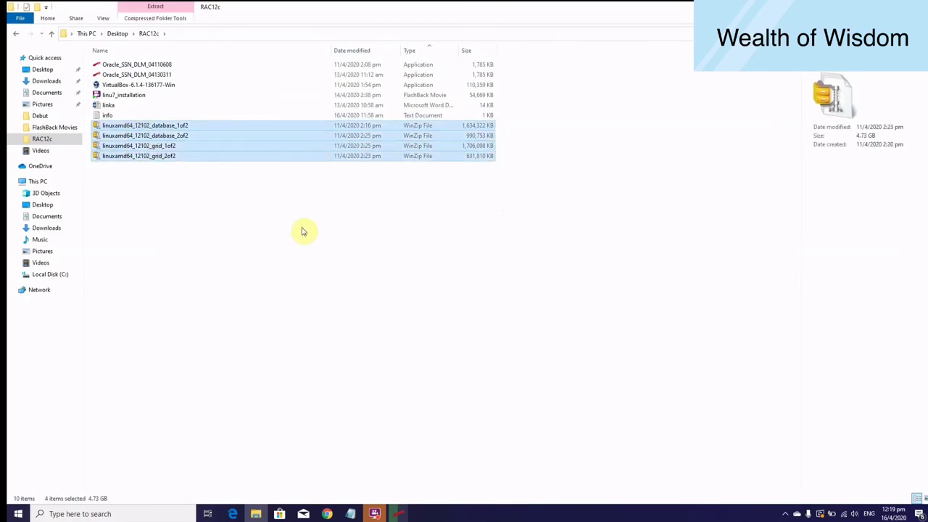